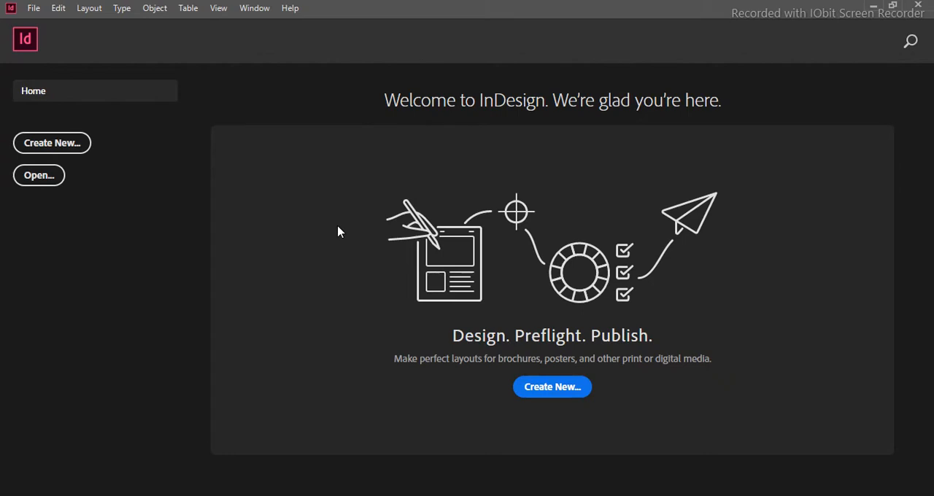
- Start a new document and browse the Saved, Print and Web preset categories, ending with the Mobile presets
click(69, 144)
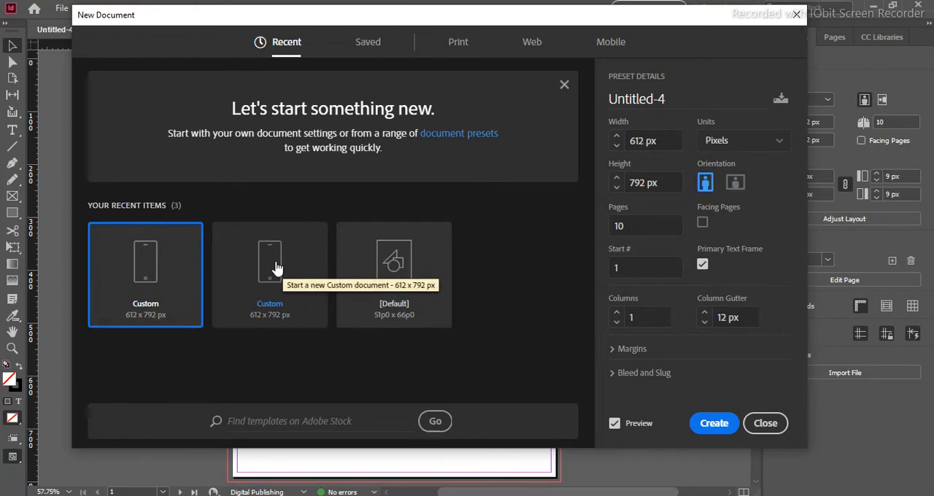
click(368, 44)
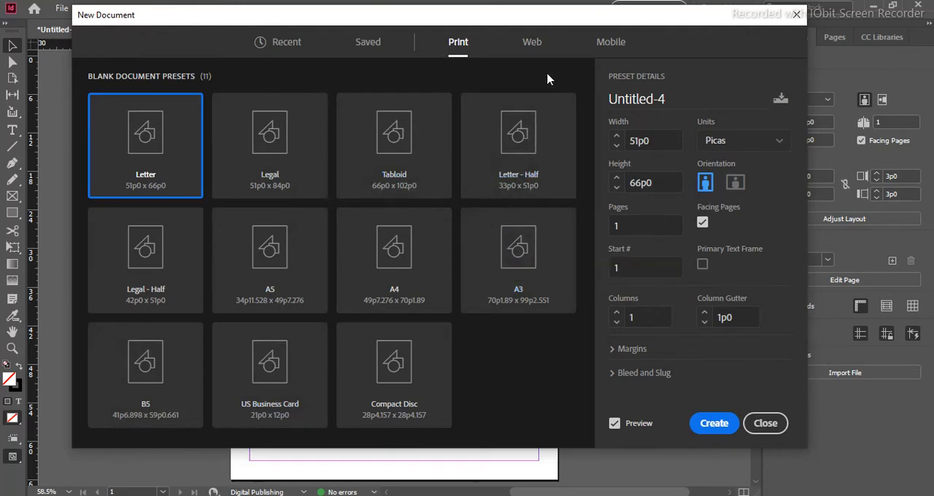
click(538, 52)
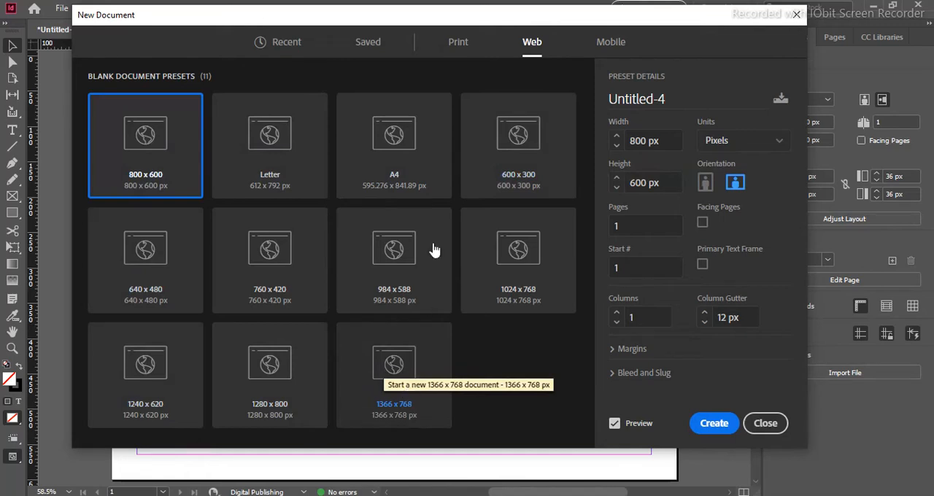
click(615, 44)
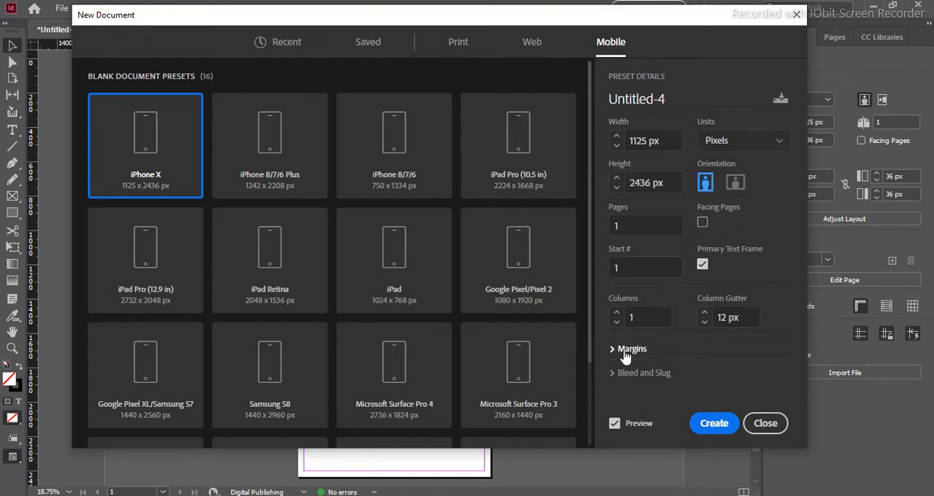
click(732, 429)
- Name the new document "indesign class 1 in urdu"
drag(686, 99, 609, 98)
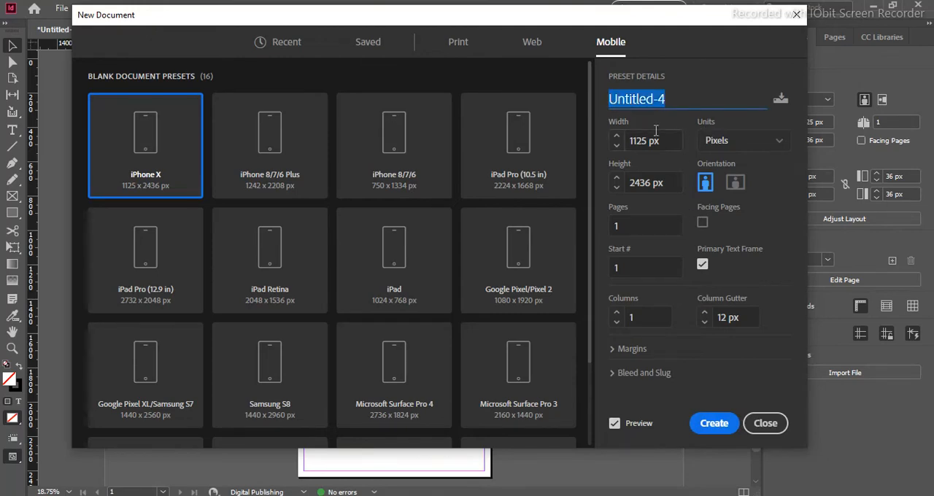
text(indedsuign )
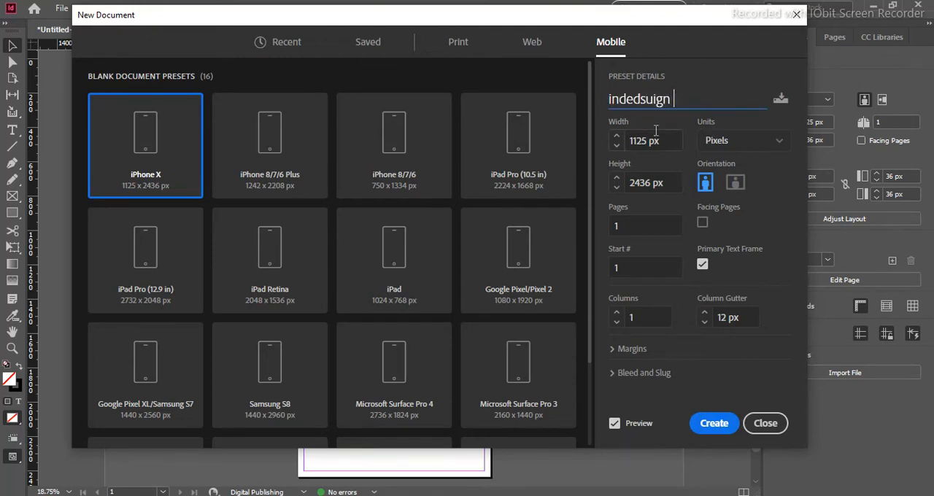
text(class 1 )
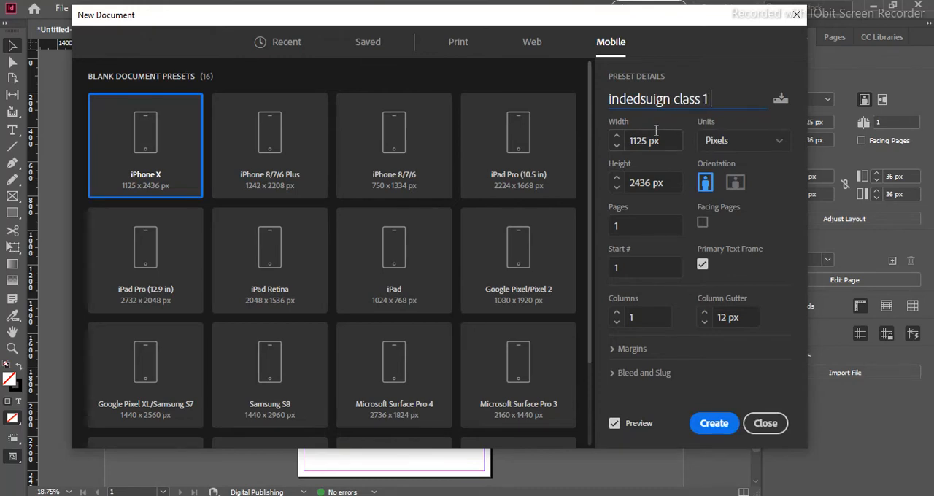
text(in urdu)
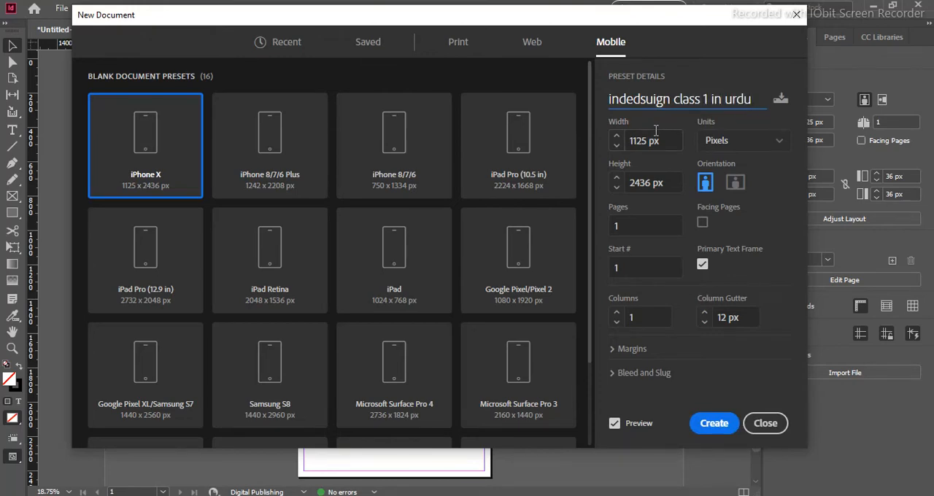
key(Left)
key(Left)
key(Left)
key(Left)
key(Left)
key(Left)
key(Left)
key(Left)
key(Left)
key(Left)
key(Left)
key(Left)
key(Left)
key(Left)
key(Left)
key(Left)
key(Left)
key(Left)
key(Left)
key(Left)
key(Right)
key(Right)
key(Right)
key(BackSpace)
key(BackSpace)
key(BackSpace)
key(BackSpace)
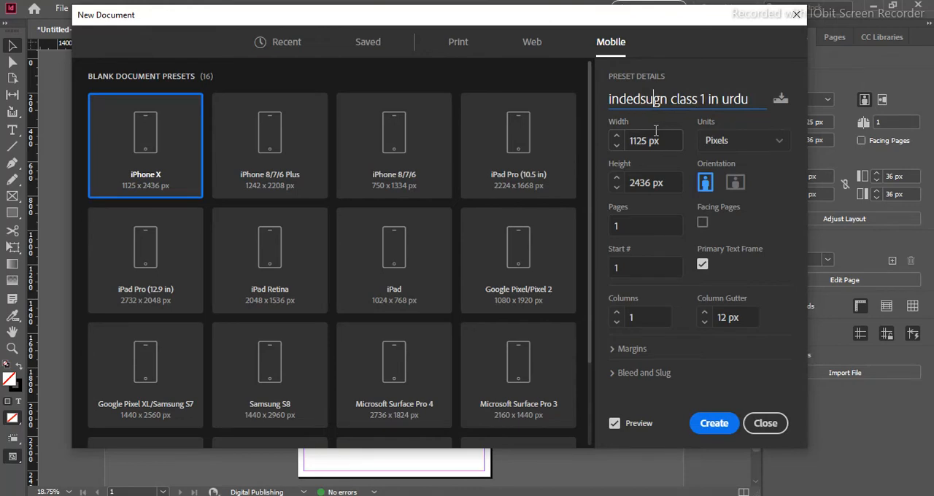
text(si)
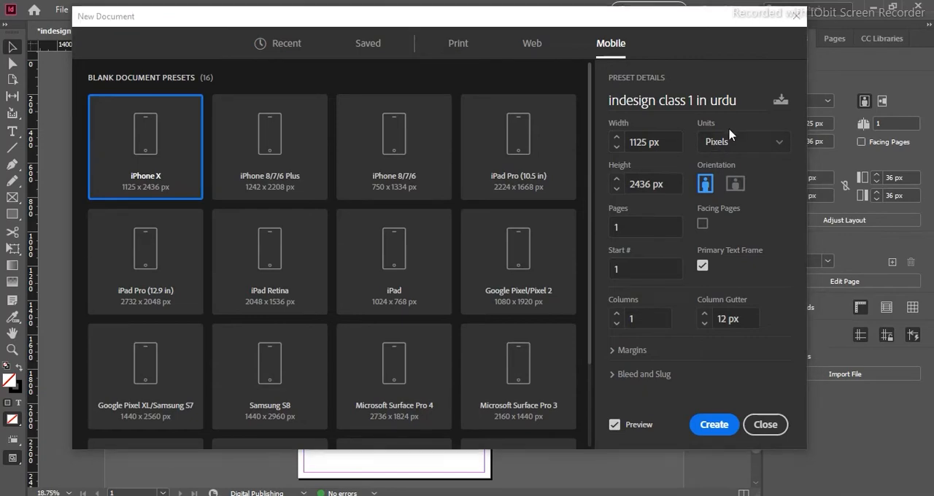
- Set the document units to inches and the page size to 8.25 in wide by 11 in high
click(733, 141)
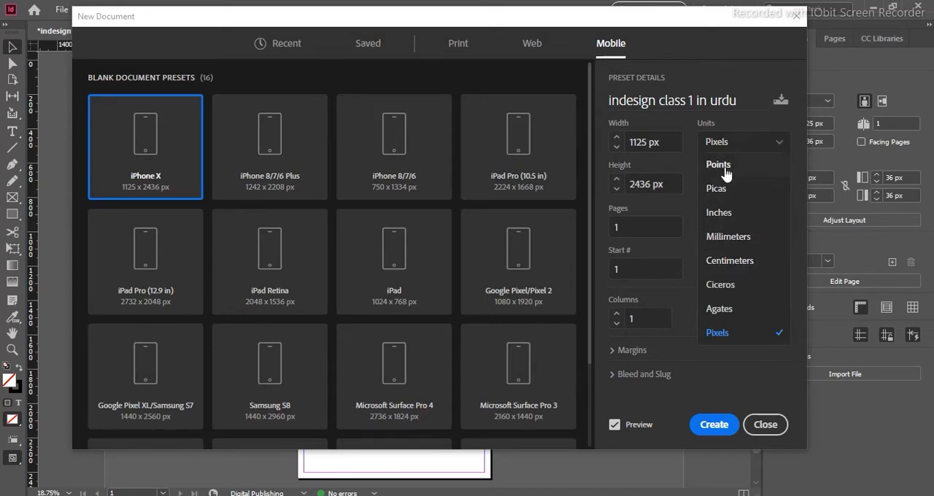
click(721, 212)
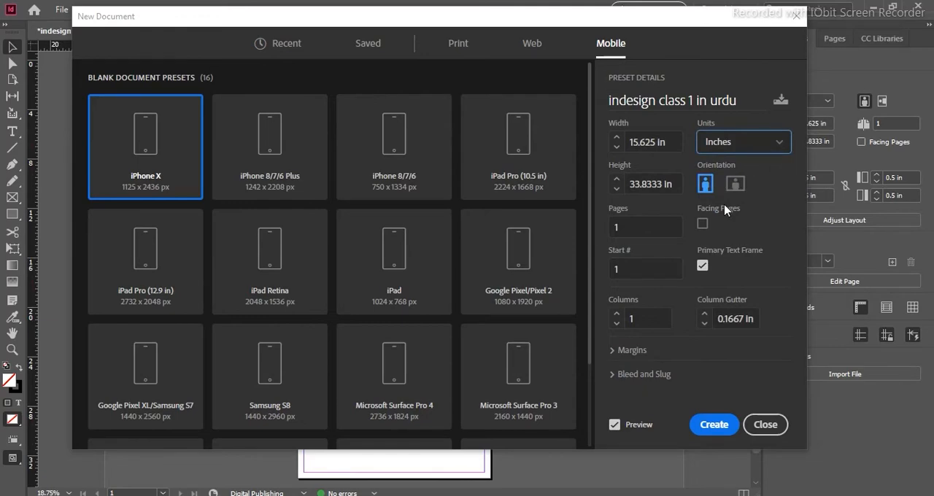
click(656, 143)
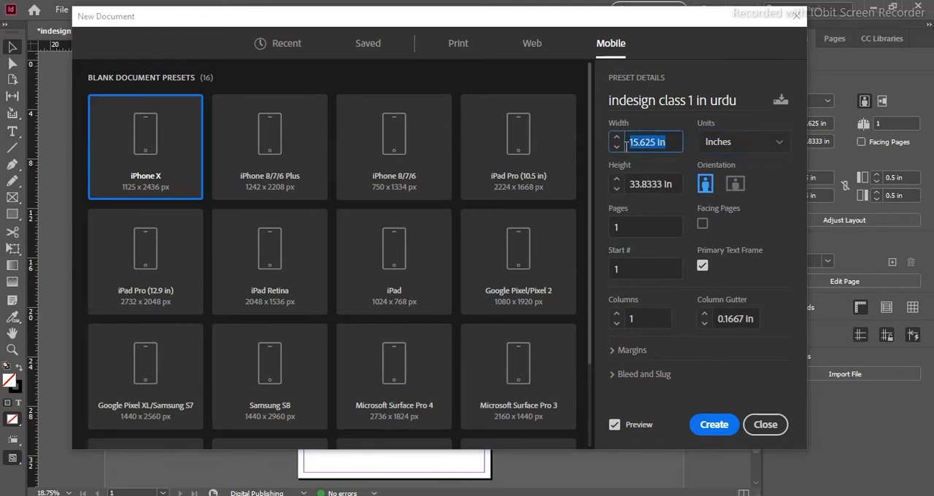
text(8.25)
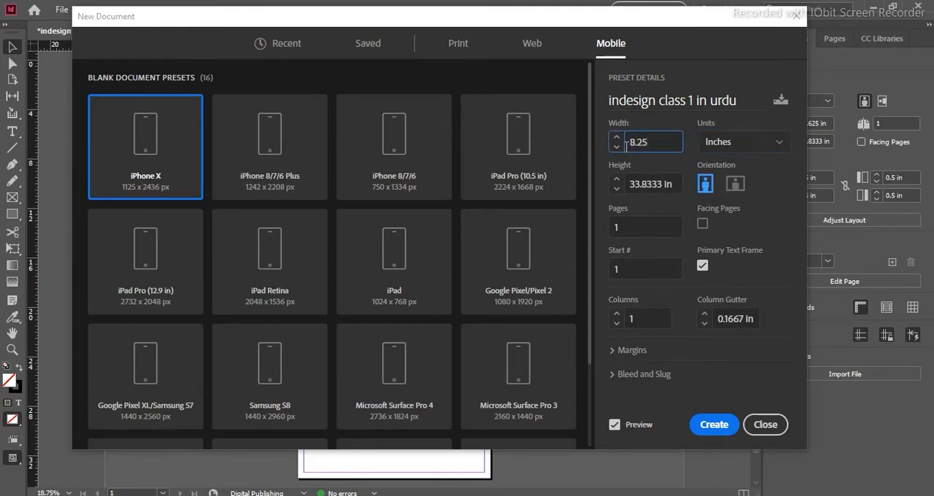
click(659, 186)
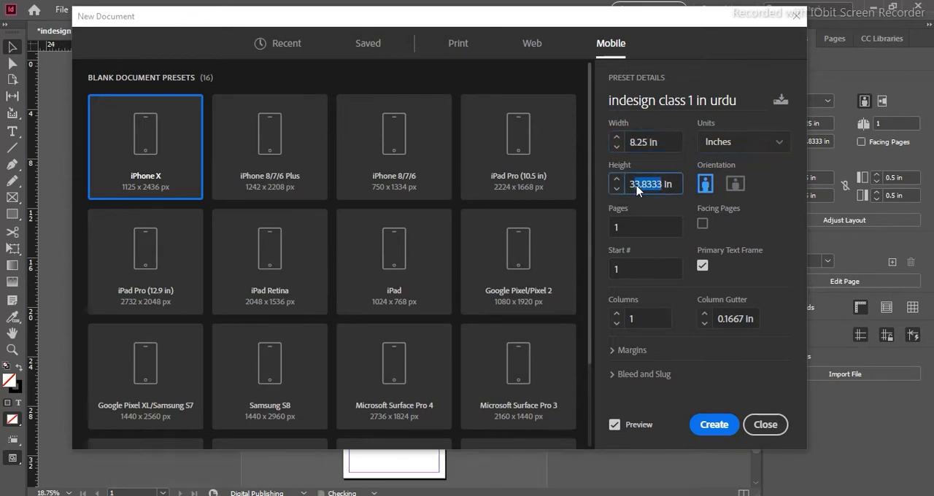
text(11)
click(764, 178)
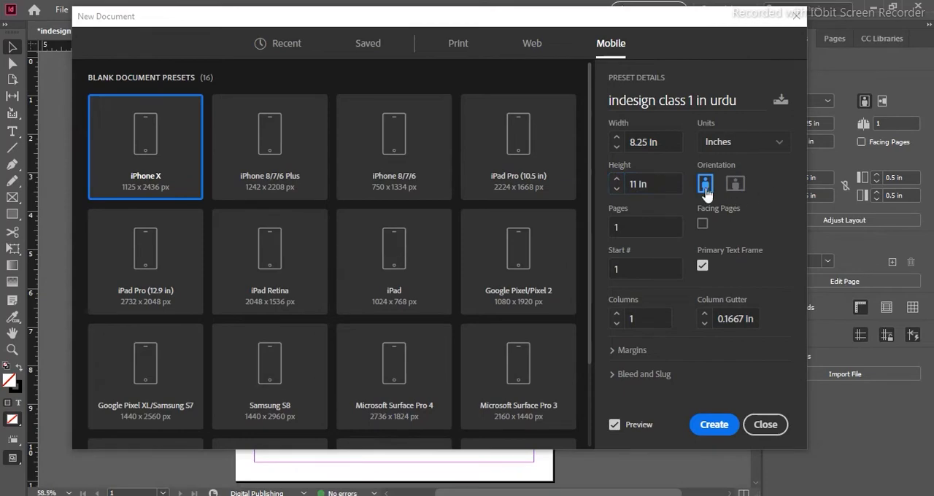
- Turn off the document preview, and switch the orientation to landscape and back to portrait
click(615, 425)
click(736, 184)
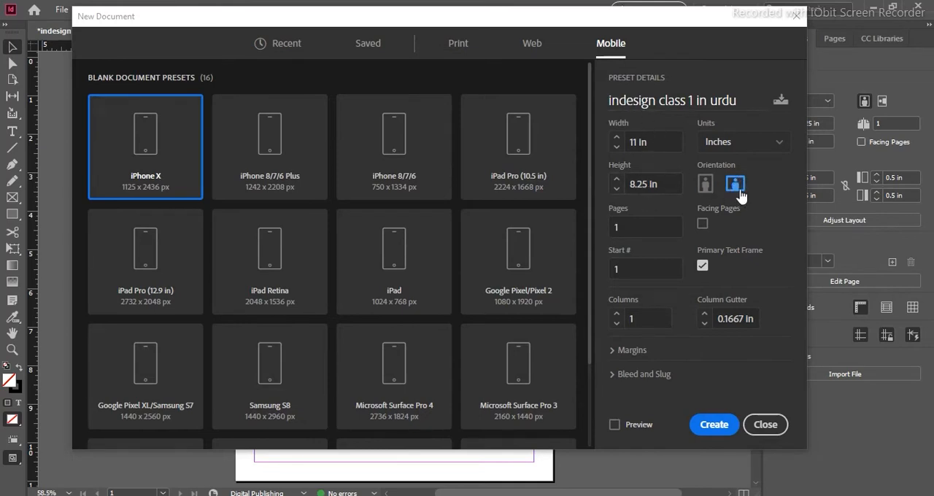
click(710, 188)
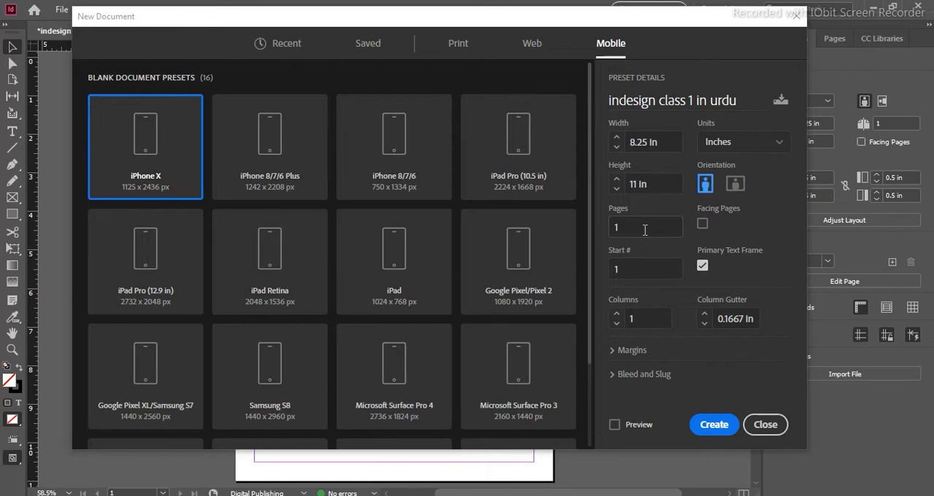
- Set the document to 10 pages with facing pages enabled, keeping start number 1 and a single column
drag(619, 229, 601, 233)
text(10)
click(702, 223)
click(645, 269)
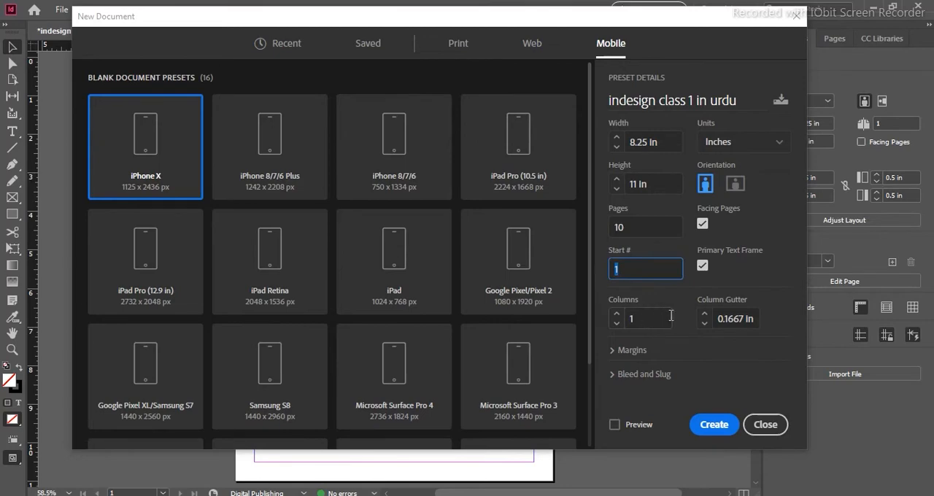
click(645, 317)
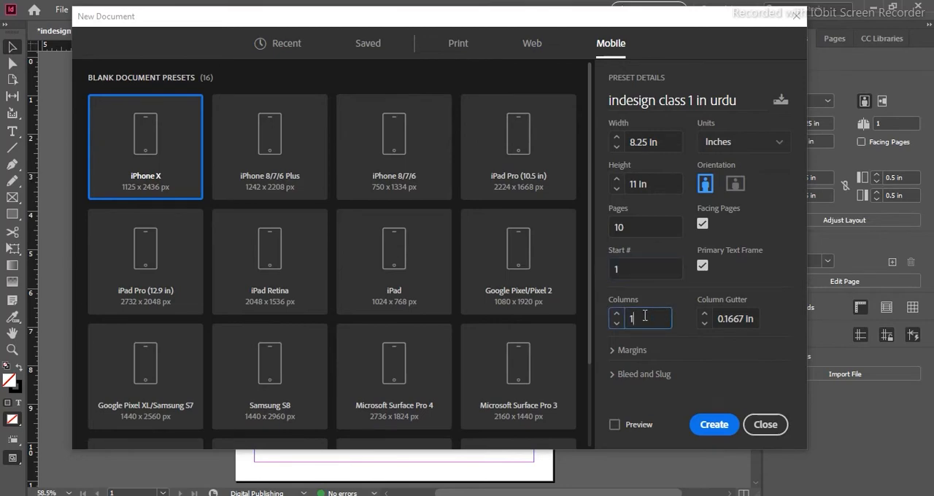
- Set the linked margins to 1 in on all four sides
click(619, 352)
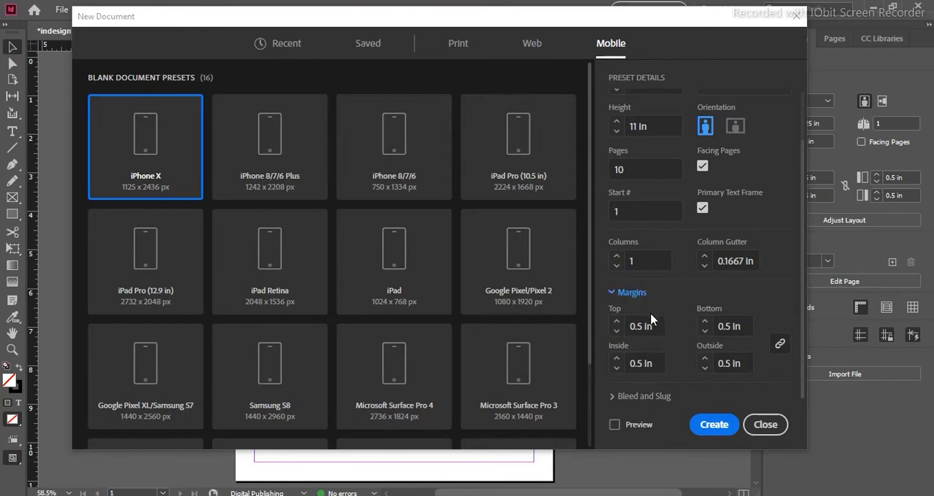
click(626, 329)
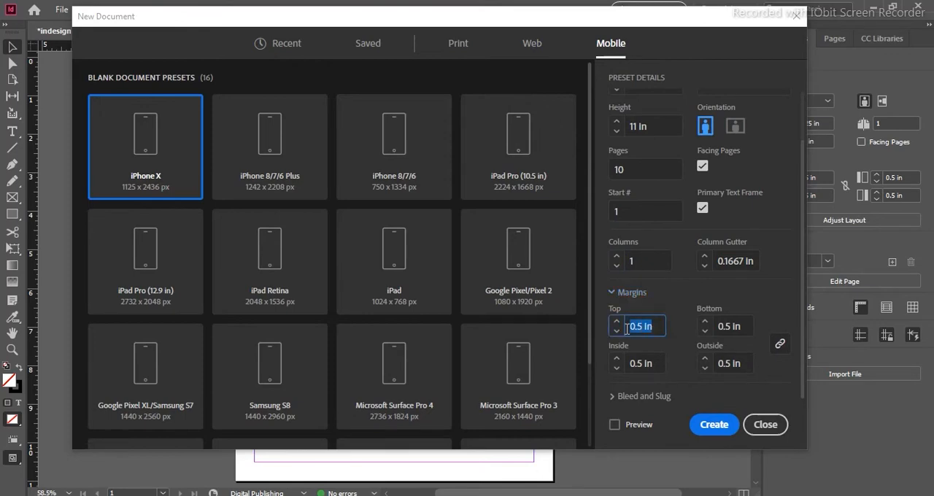
text(1)
click(632, 292)
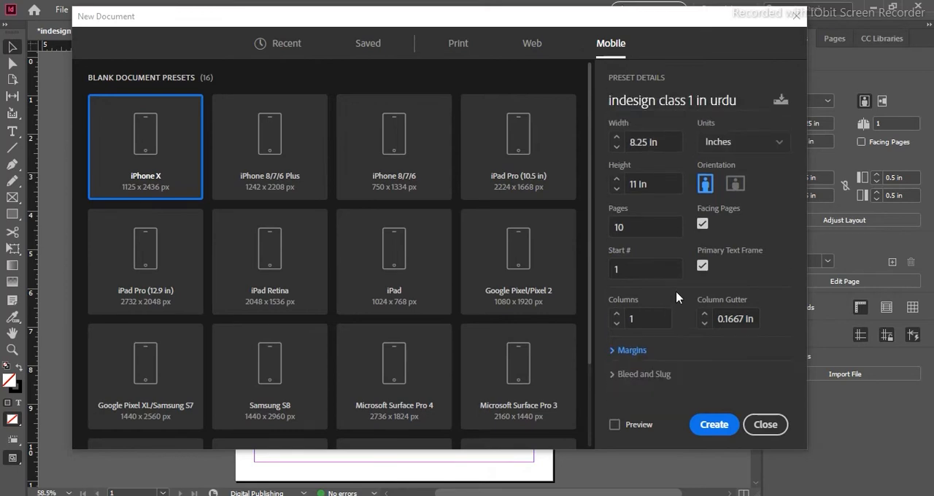
- Set the linked margins to 0.5 in on all four sides and check the margin values
click(619, 351)
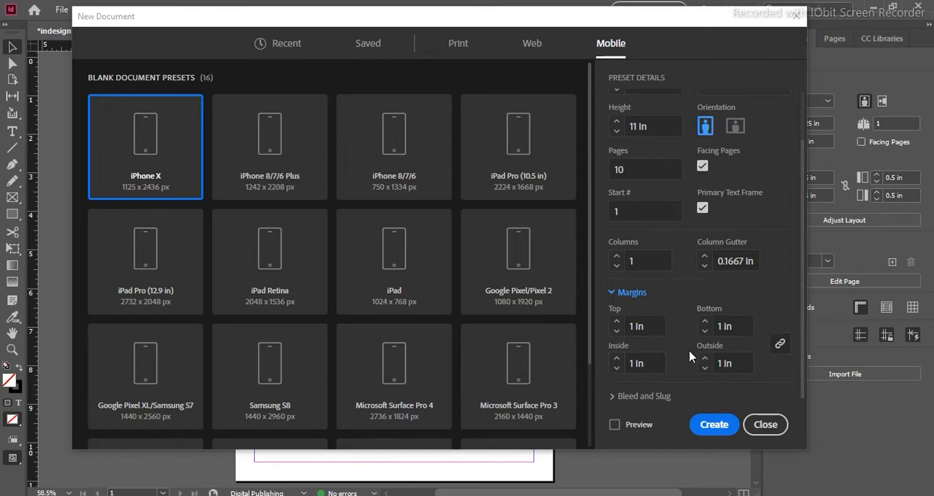
click(633, 328)
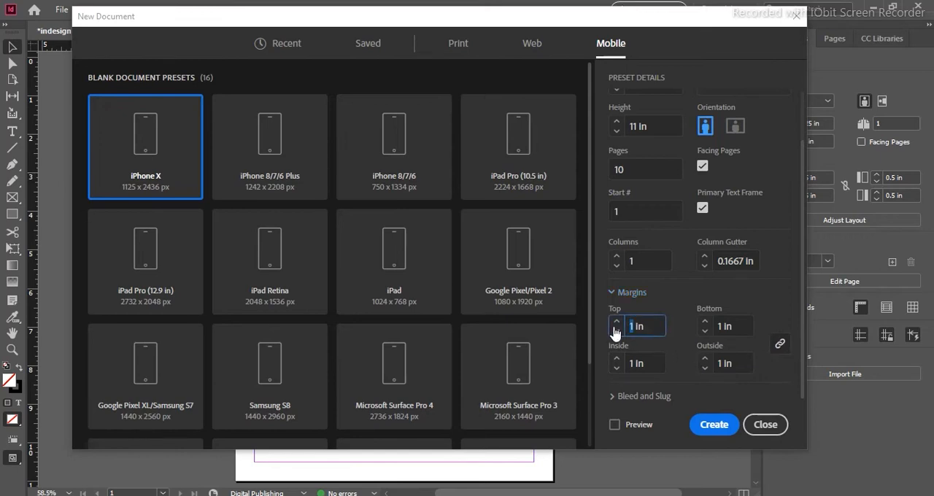
text(0.5)
click(674, 298)
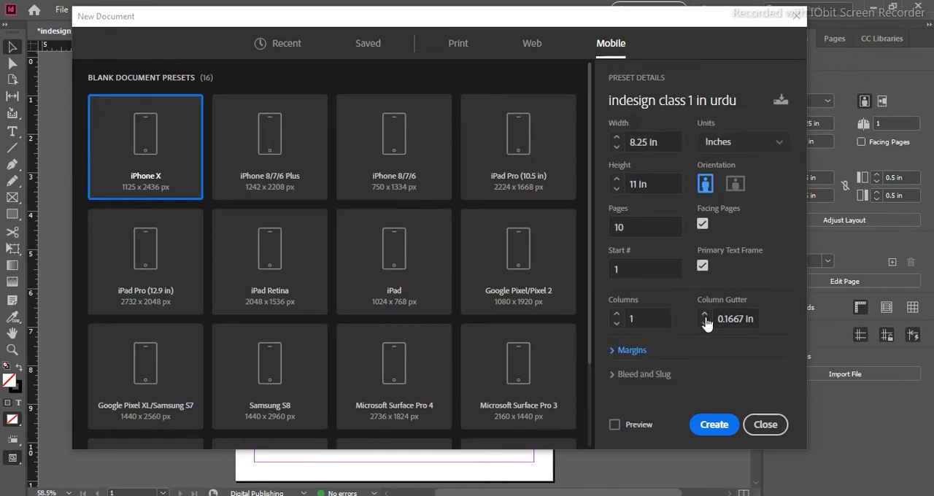
click(626, 351)
- Set the linked bleed to 0.125 in on all sides and create the document
scroll(624, 351, down, 1)
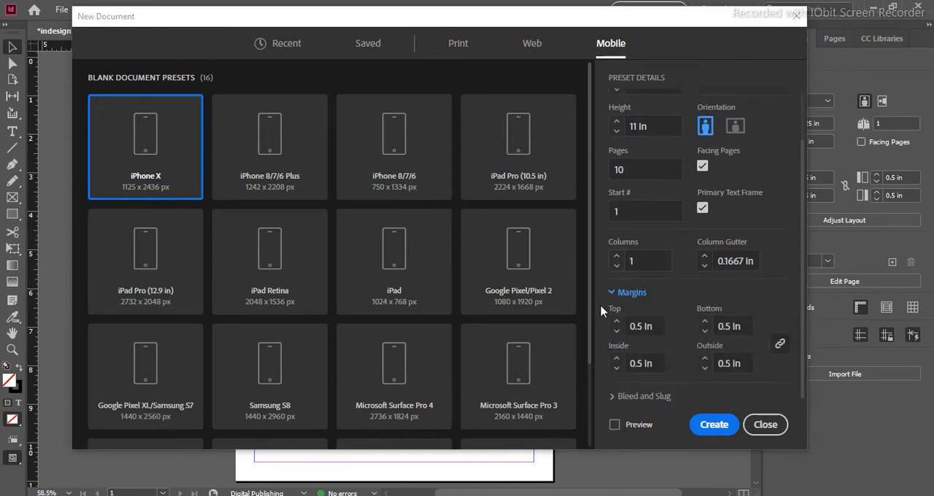
click(619, 396)
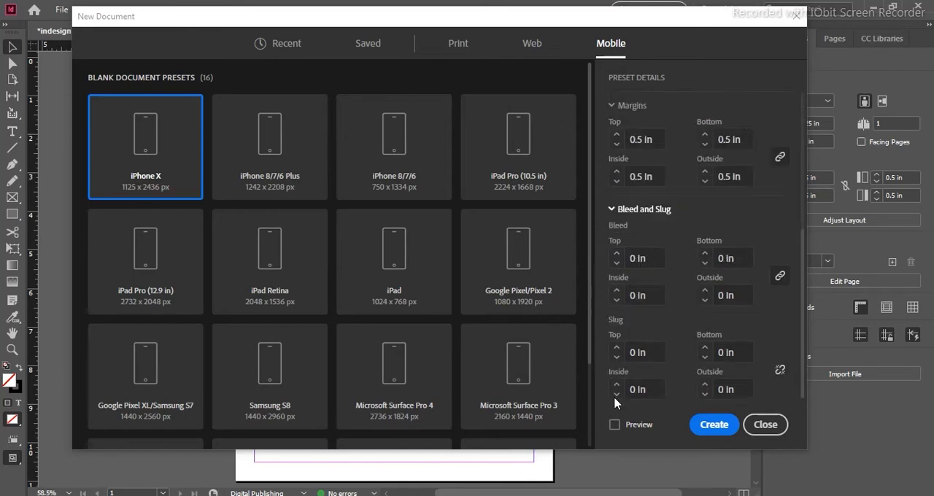
click(636, 259)
text(.125)
scroll(704, 212, up, 1)
click(705, 212)
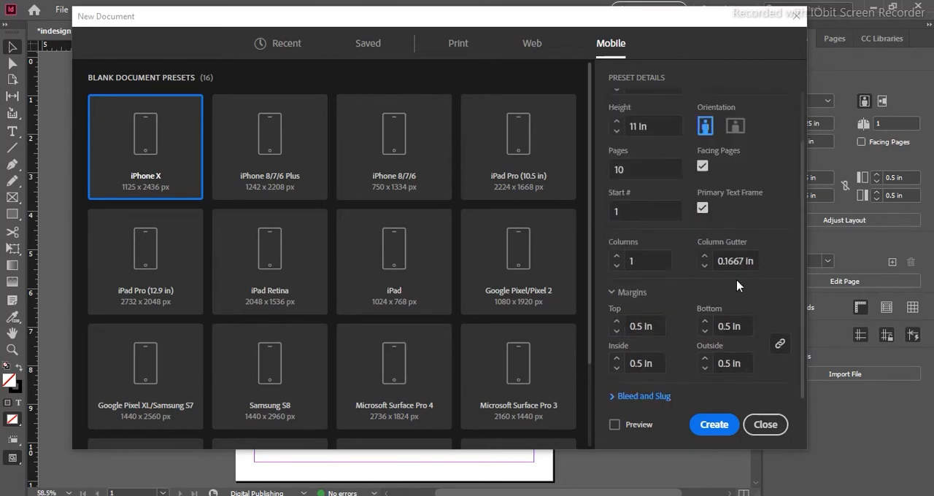
click(616, 396)
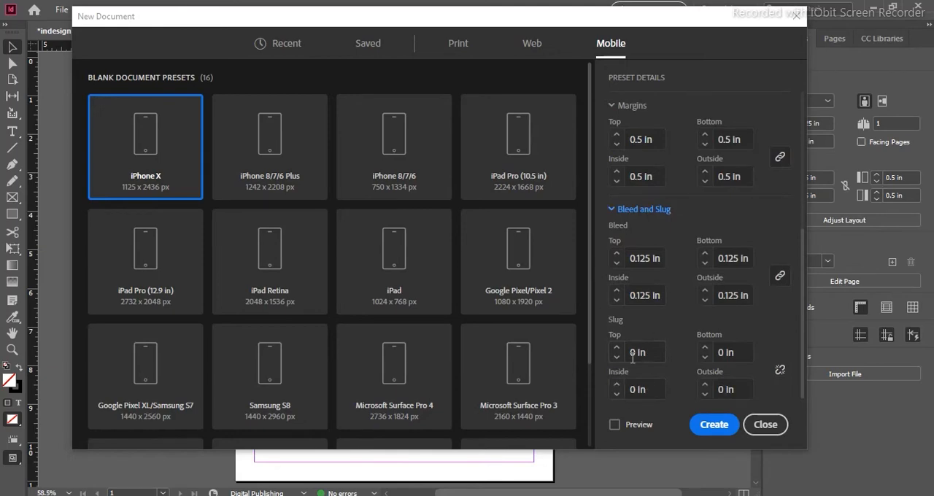
scroll(634, 352, up, 5)
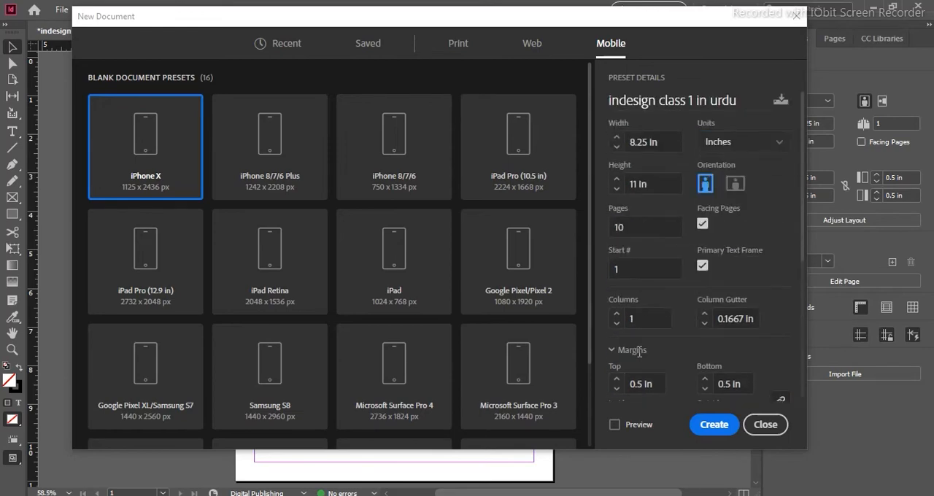
click(723, 430)
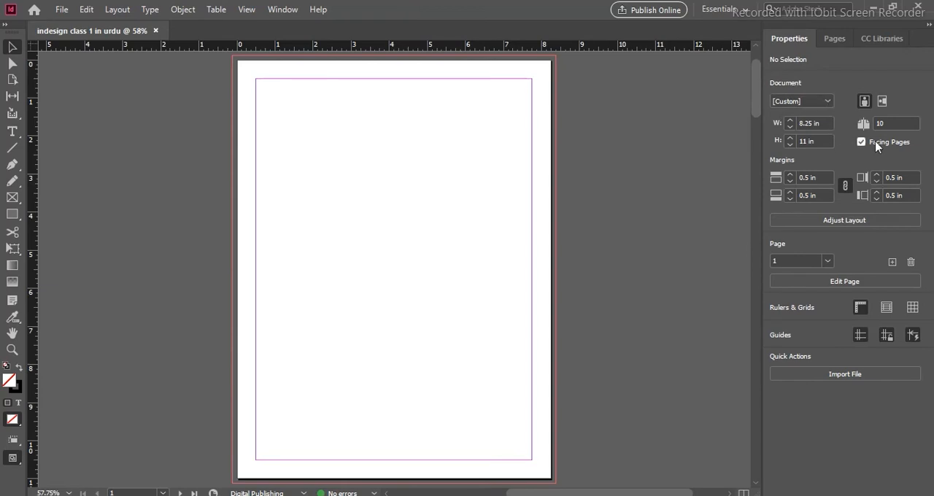
- Switch the open document to landscape orientation and back to portrait
click(883, 102)
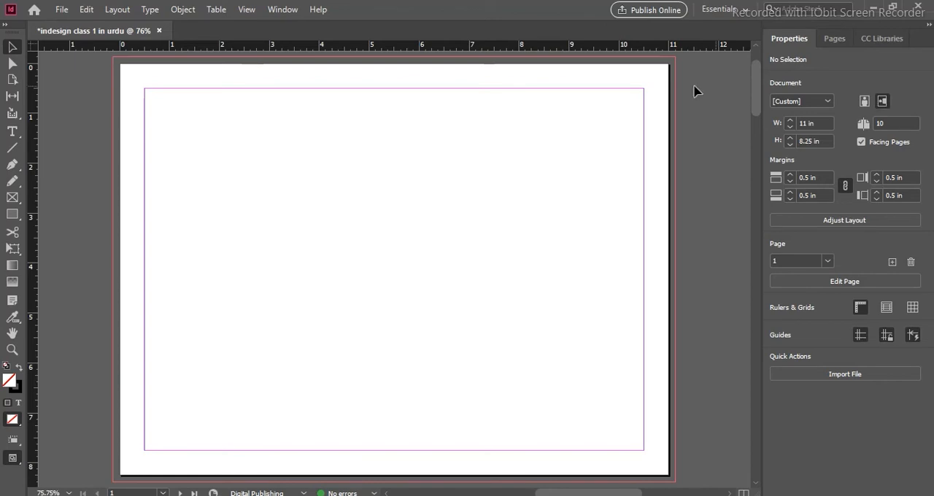
click(865, 102)
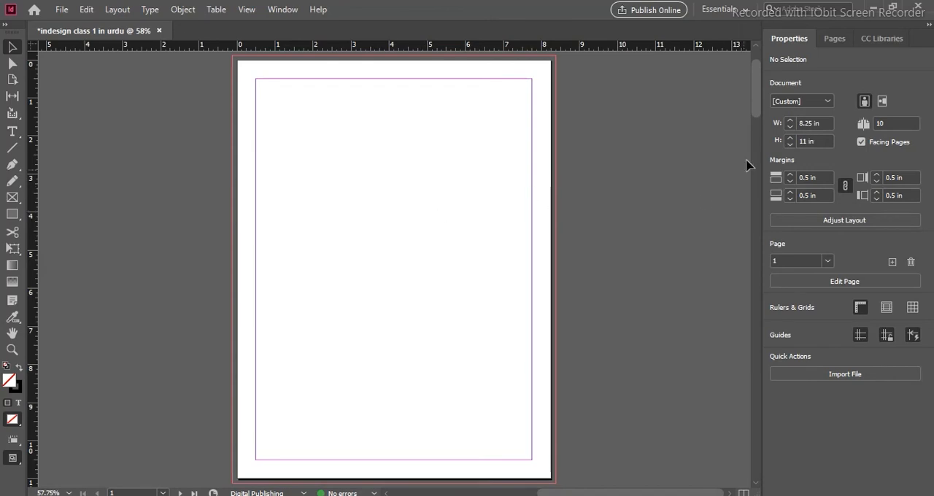
- Inspect the facing-page spread of pages 2 and 3, and select the primary text frame on page 1
drag(755, 73, 756, 130)
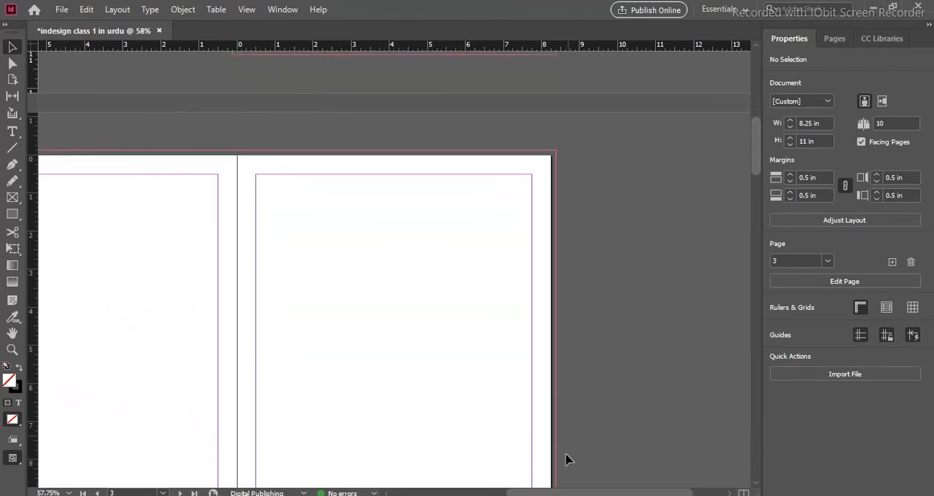
drag(602, 495, 564, 495)
mouse_move(755, 150)
mouse_down()
mouse_move(755, 120)
mouse_move(754, 150)
mouse_up()
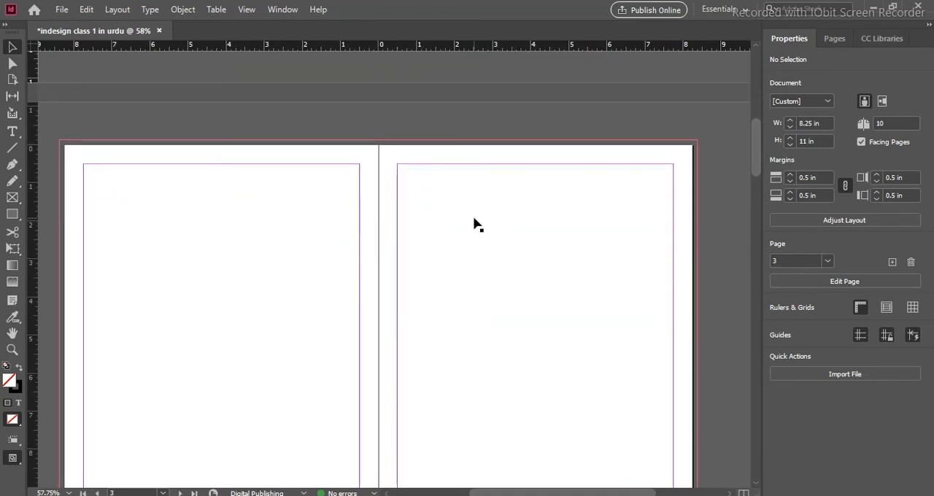
drag(757, 133, 746, 67)
click(509, 235)
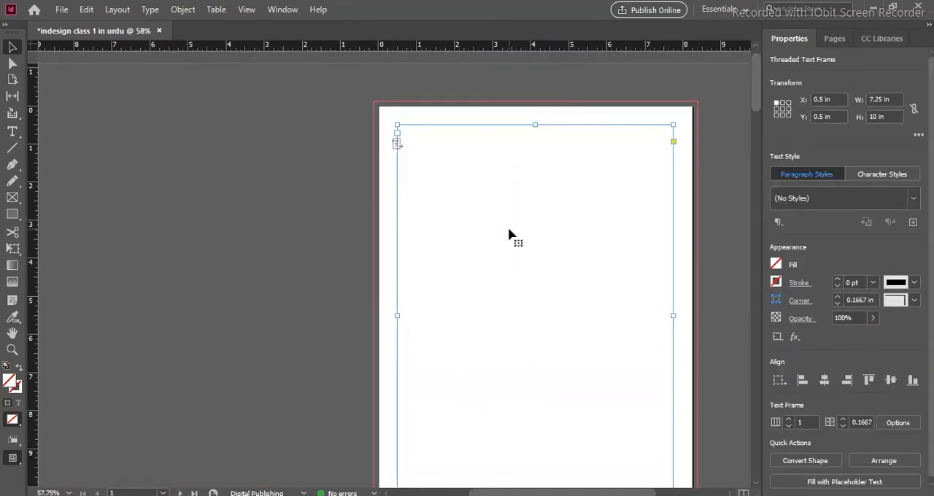
- Deselect the text frame and examine page 1 at several magnifications, including actual size, 50% and the whole page
key(ctrl+0)
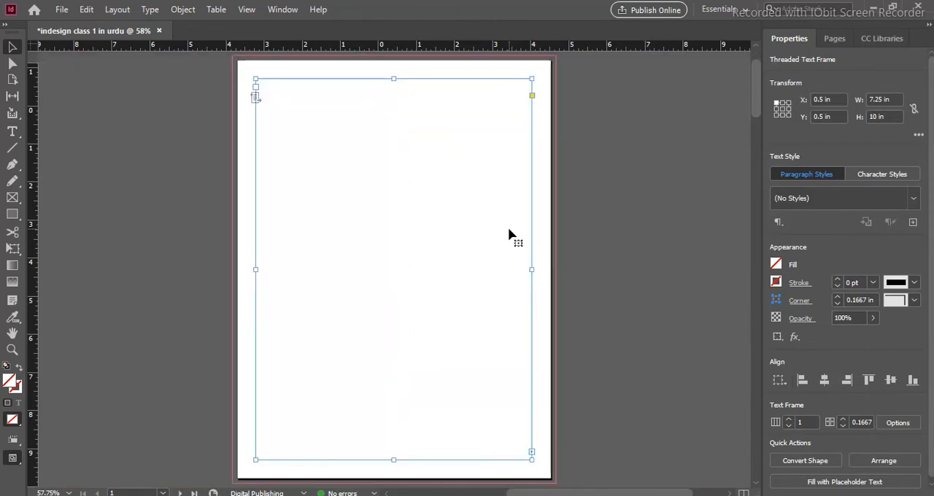
click(604, 224)
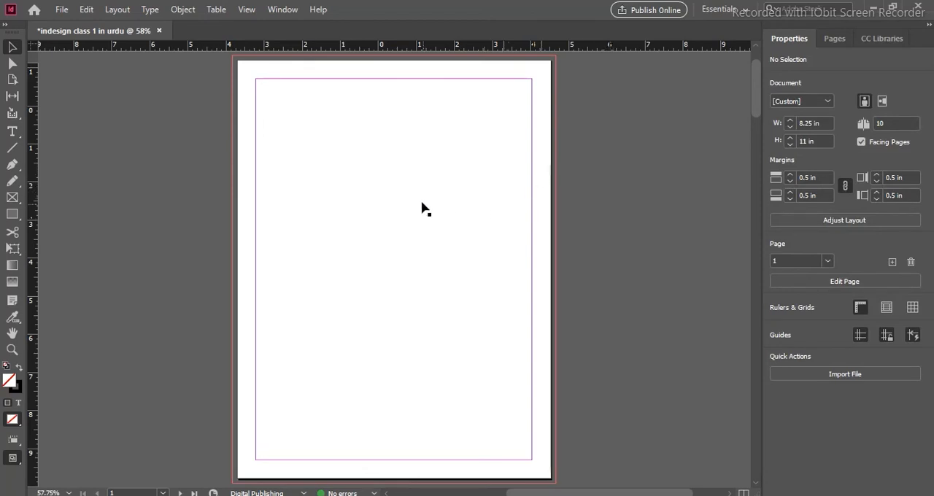
key(z)
drag(377, 175, 480, 251)
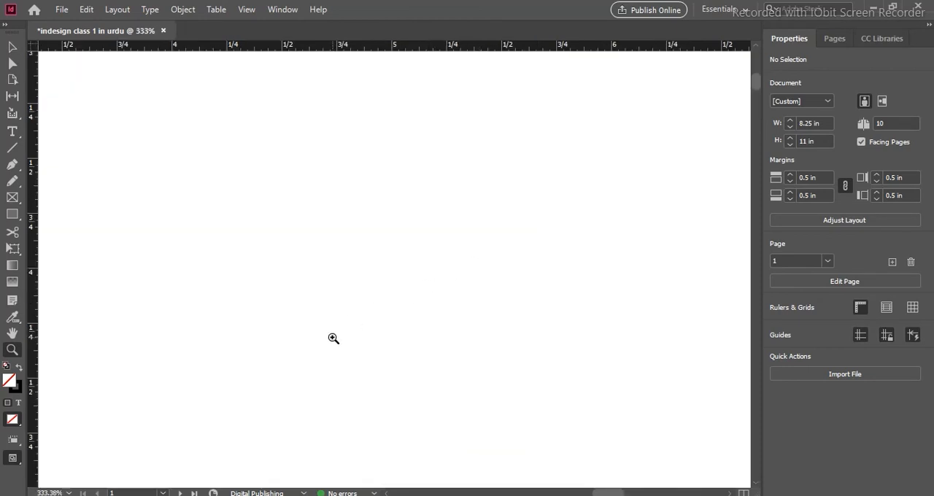
key(ctrl+1)
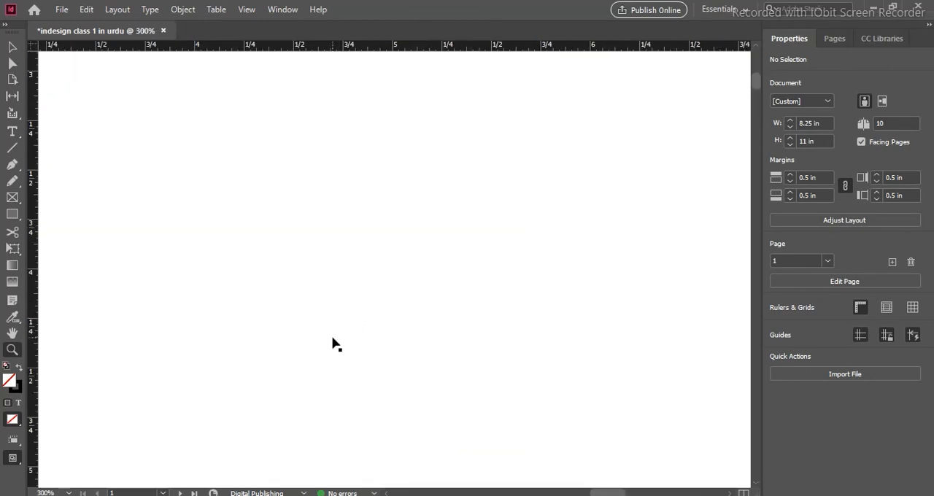
key(ctrl+minus)
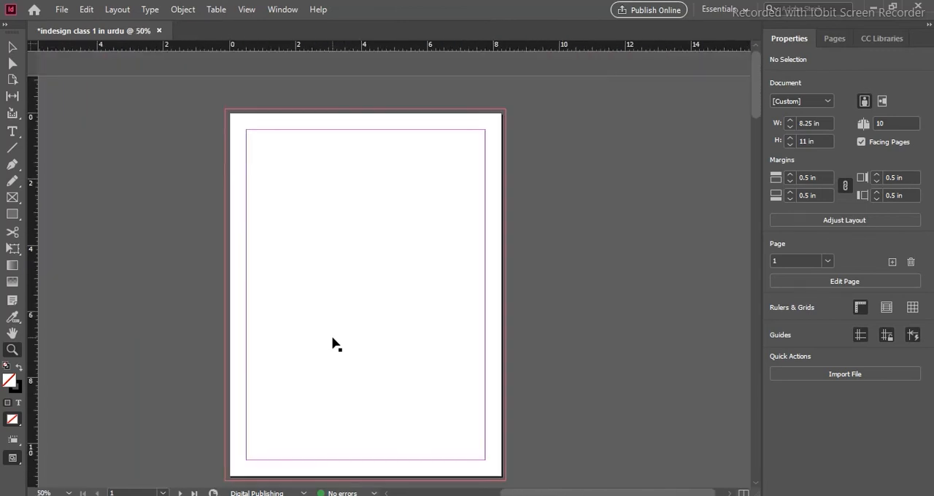
key(ctrl+1)
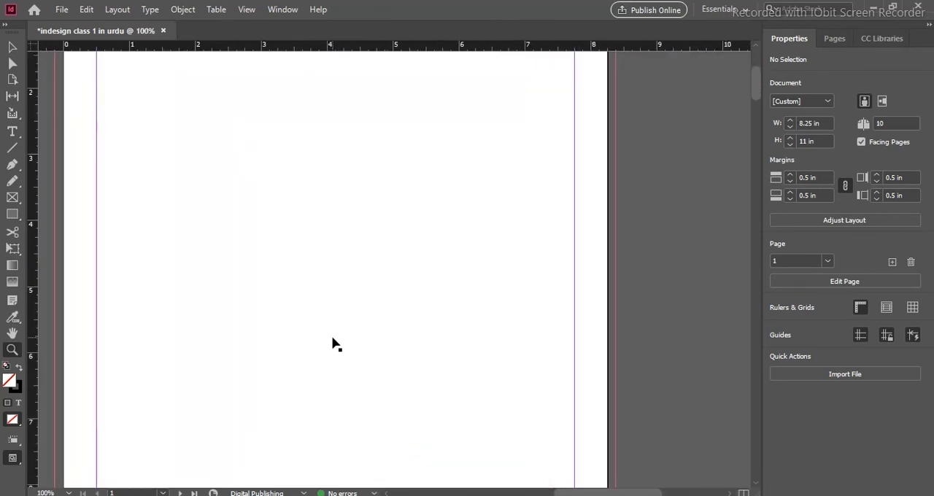
key(ctrl+minus)
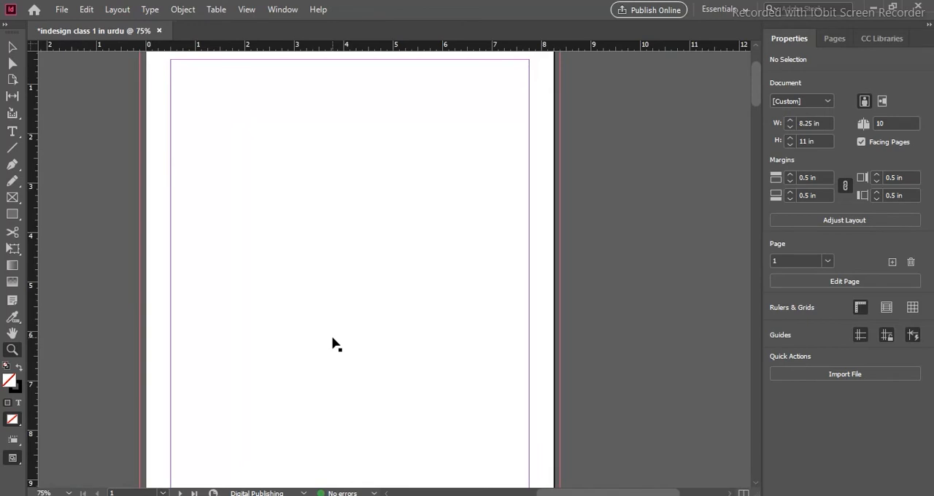
key(ctrl+minus)
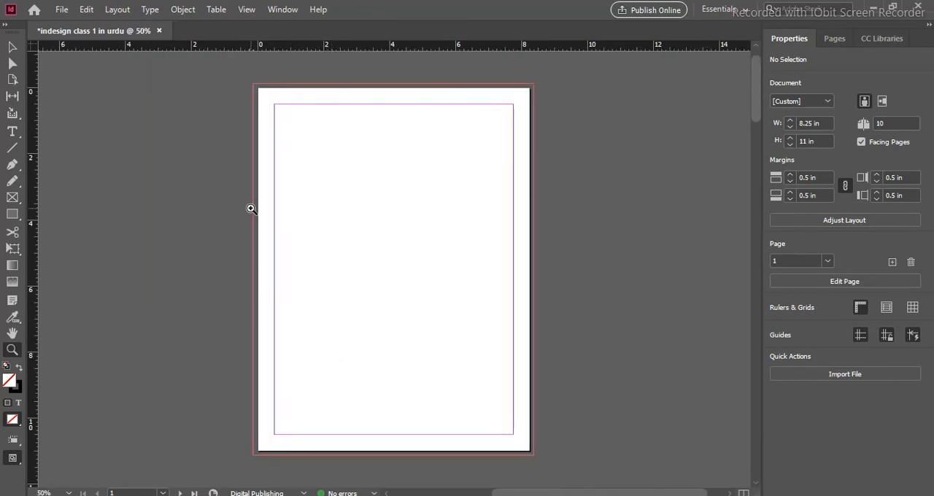
click(11, 50)
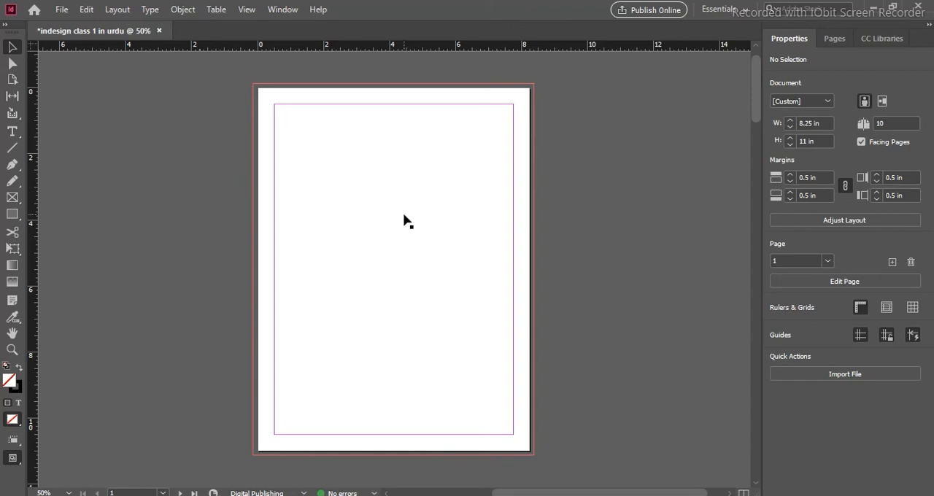
key(ctrl+equal)
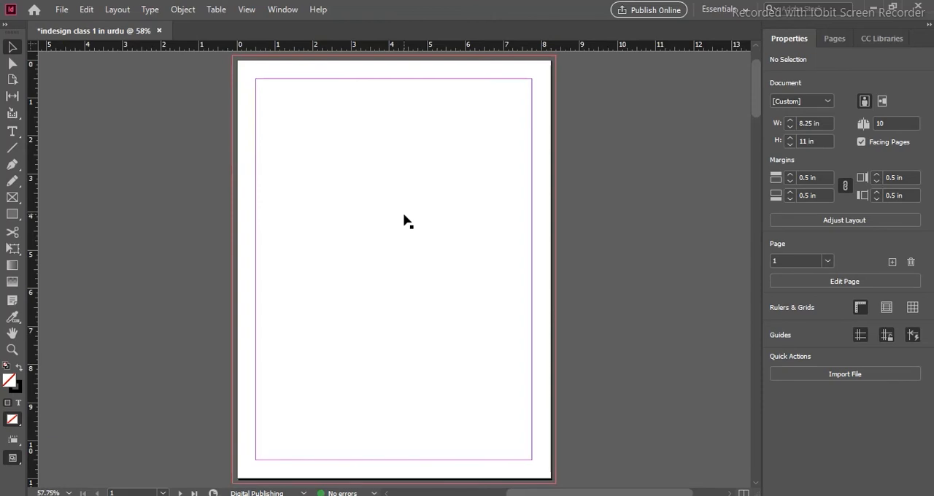
- Draw a rectangle about 1.275 x 0.906 in from the upper-left bleed corner of page 1
click(14, 217)
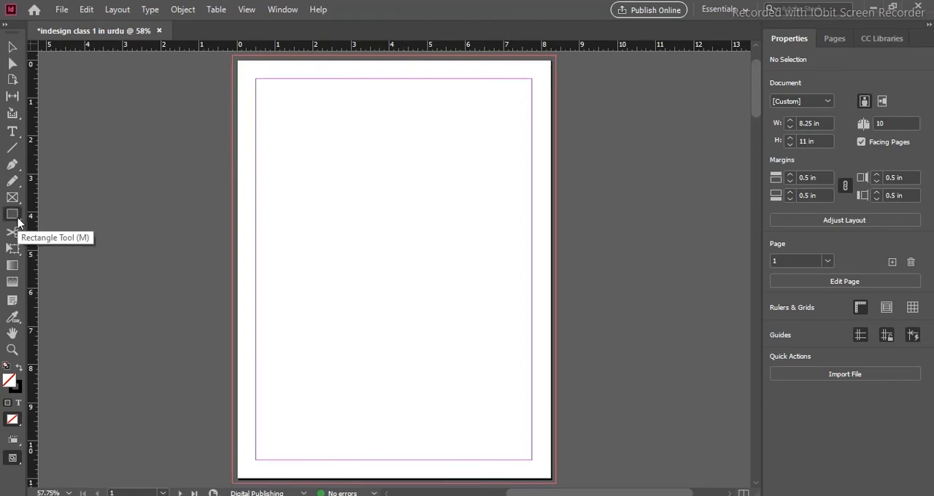
right_click(17, 223)
click(60, 230)
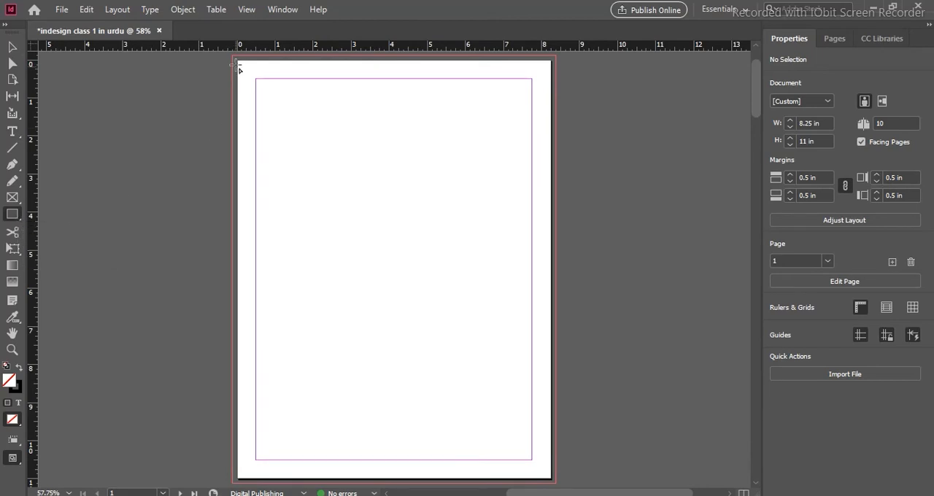
key(z)
drag(213, 61, 279, 110)
key(space)
drag(384, 129, 257, 278)
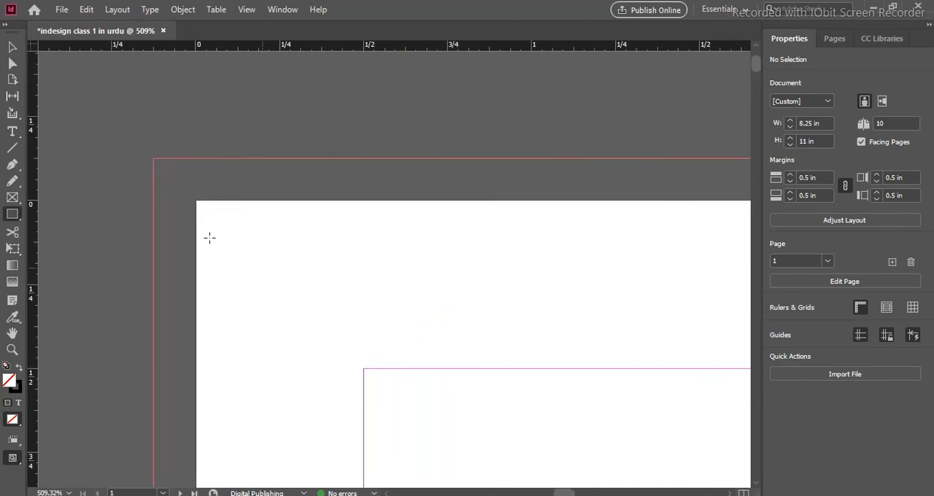
mouse_move(155, 160)
mouse_down()
mouse_move(206, 181)
mouse_move(332, 265)
mouse_move(532, 411)
mouse_move(584, 466)
mouse_up()
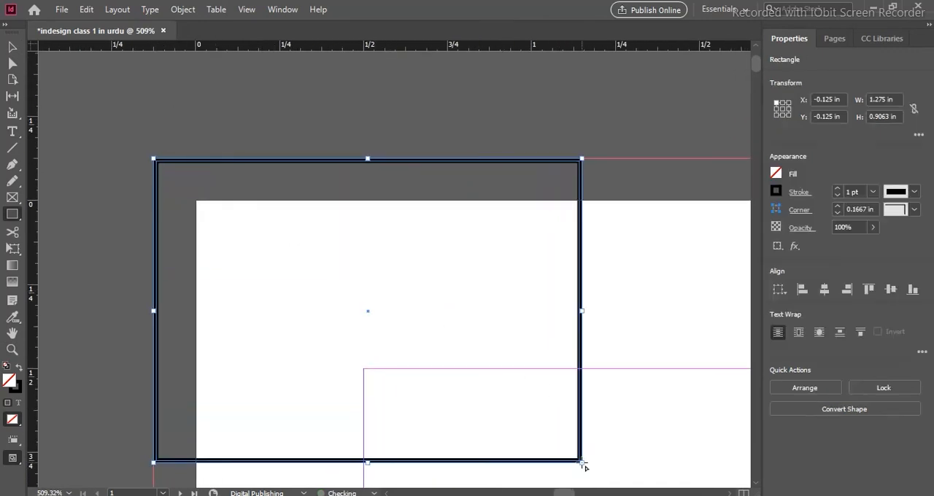
- Swap the rectangle's fill and stroke for a solid black fill, and extend its upper and left edges to the bleed line at -0.125 in
click(20, 368)
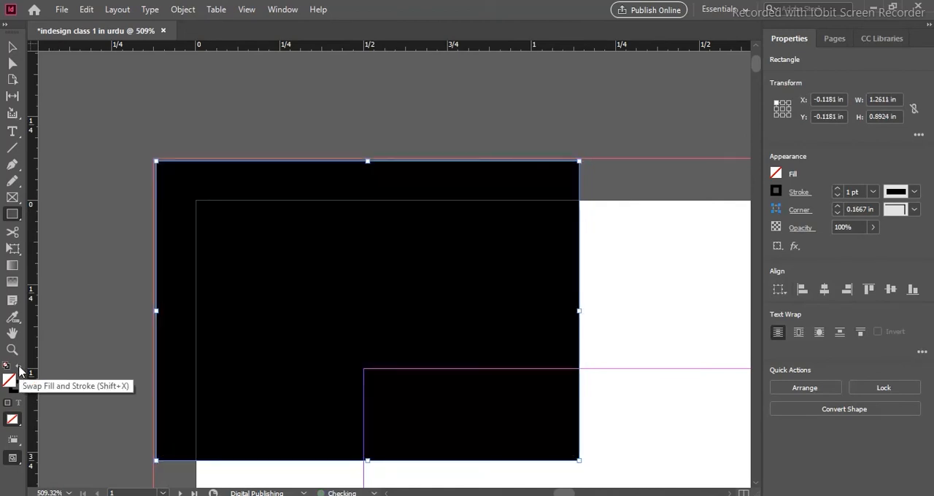
click(13, 47)
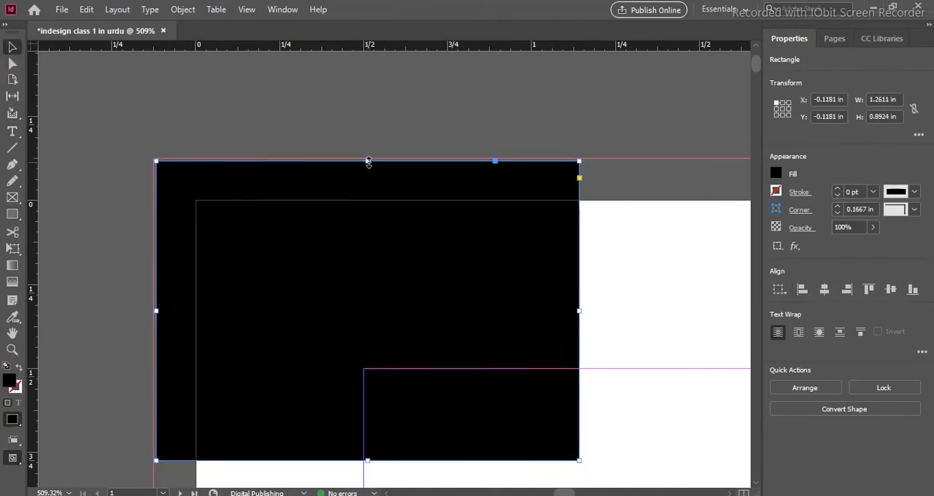
drag(368, 160, 369, 158)
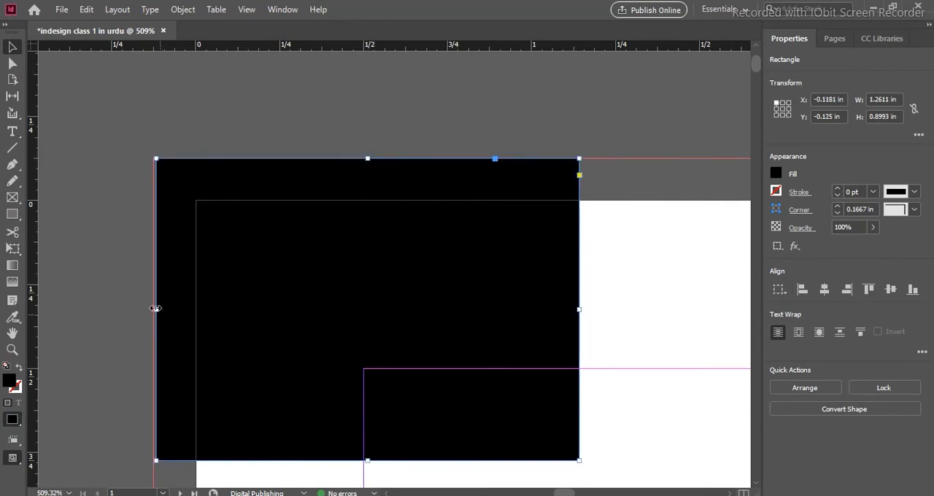
drag(158, 308, 154, 308)
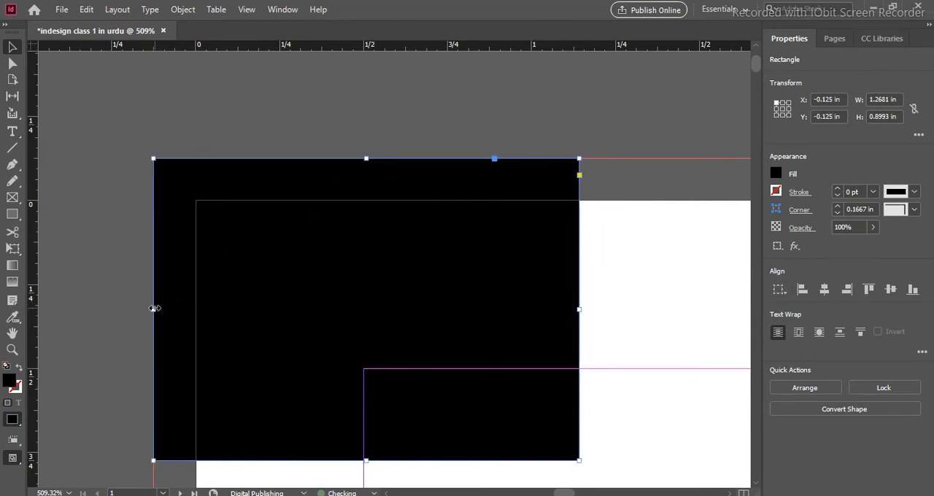
- Compare the rectangle's bleed area in Normal and Preview screen modes
scroll(587, 255, down, 1)
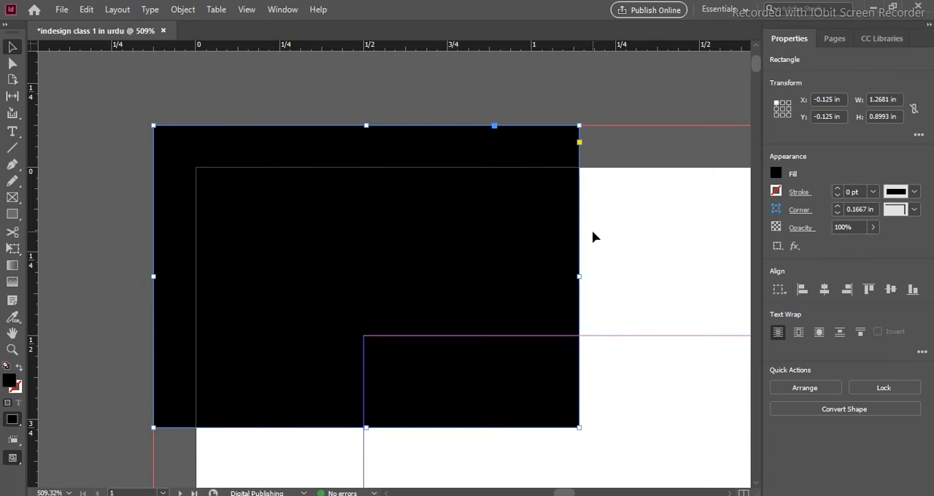
key(w)
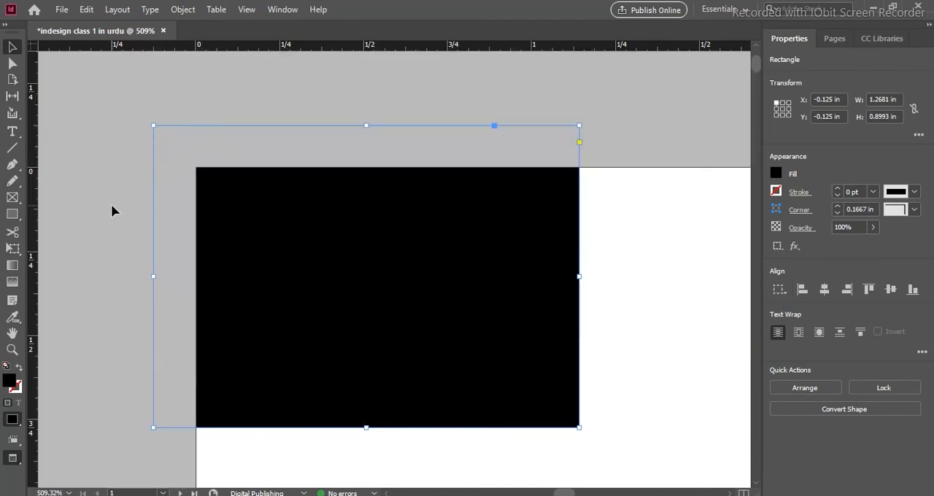
key(w)
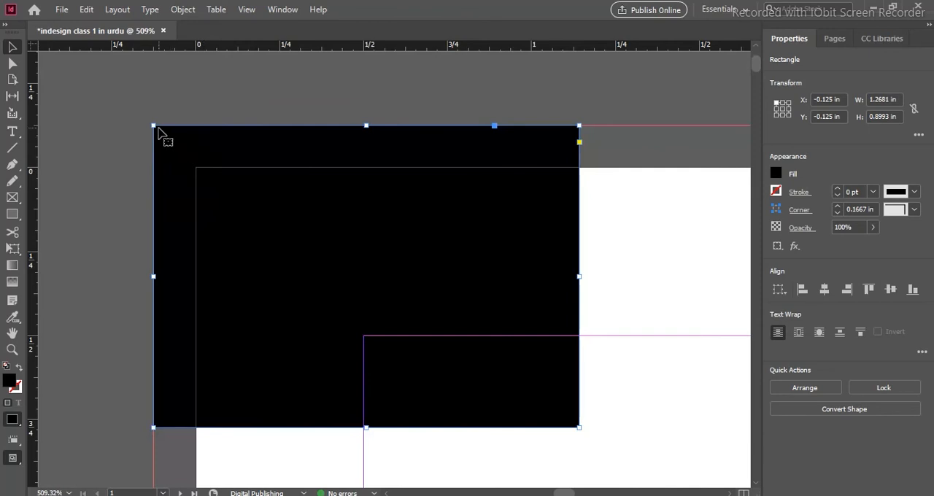
key(w)
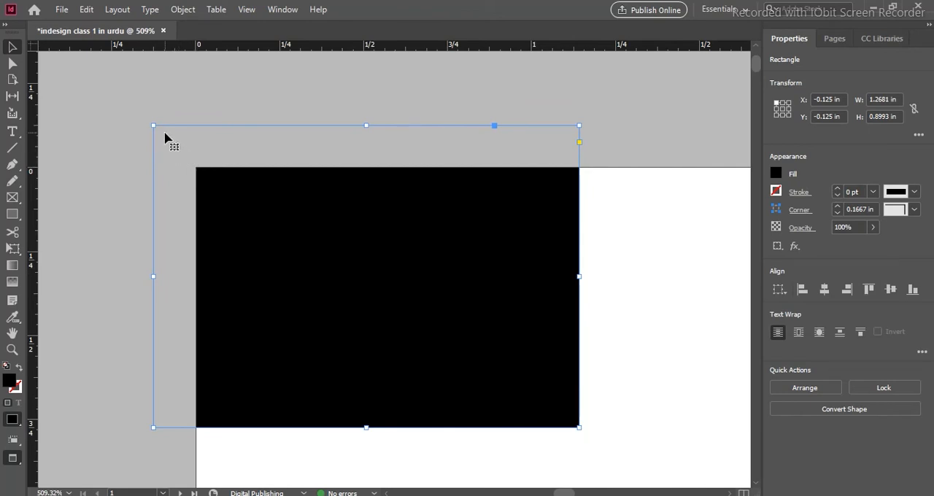
key(w)
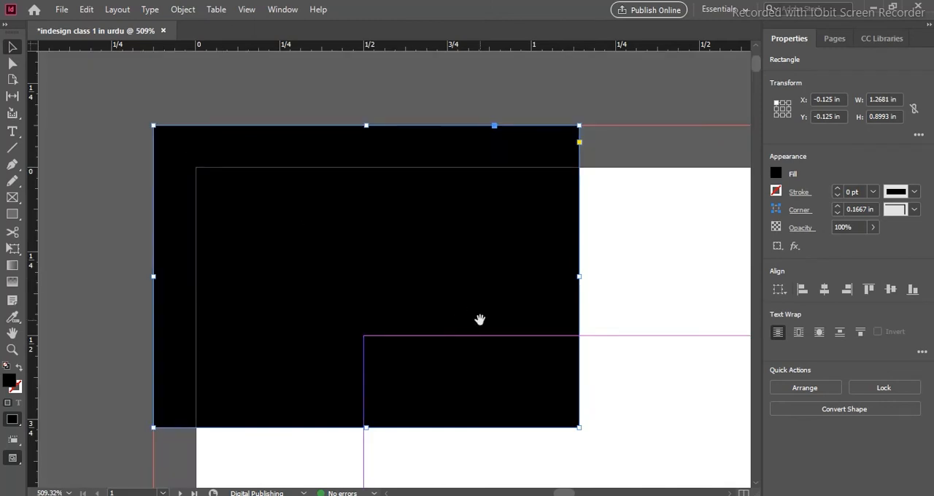
- Resize the black rectangle to 7.25 x 10 in so it fills the page margins, and deselect it
drag(479, 317, 369, 205)
key(ctrl+0)
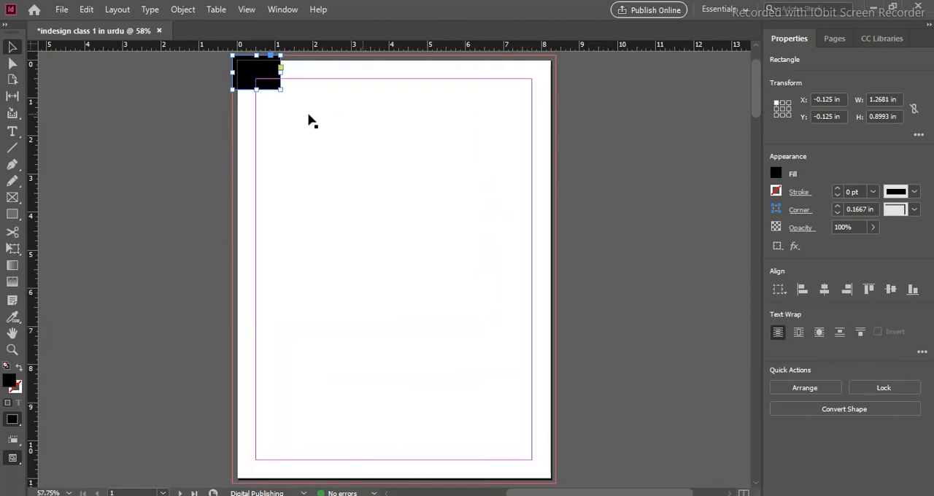
drag(264, 77, 530, 460)
click(642, 308)
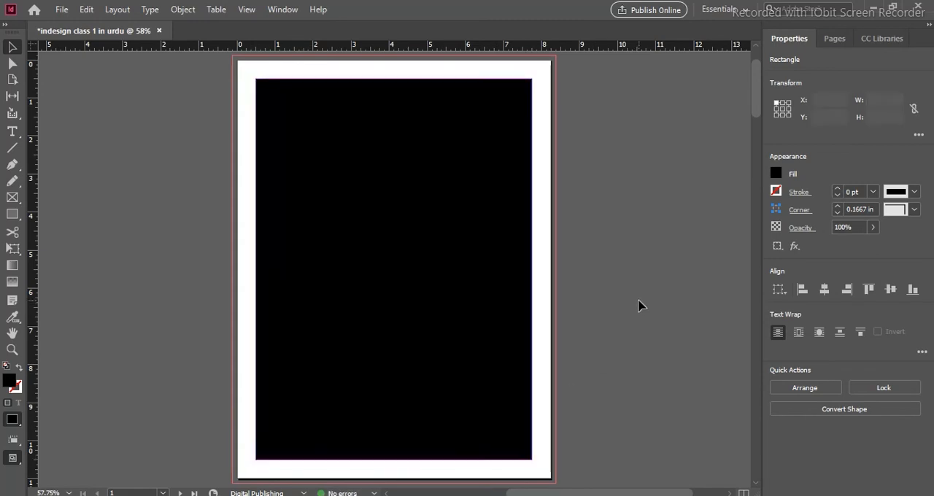
- Fill the margin-sized rectangle with red, R 208, G 0, B 0, using the Color Picker
click(408, 206)
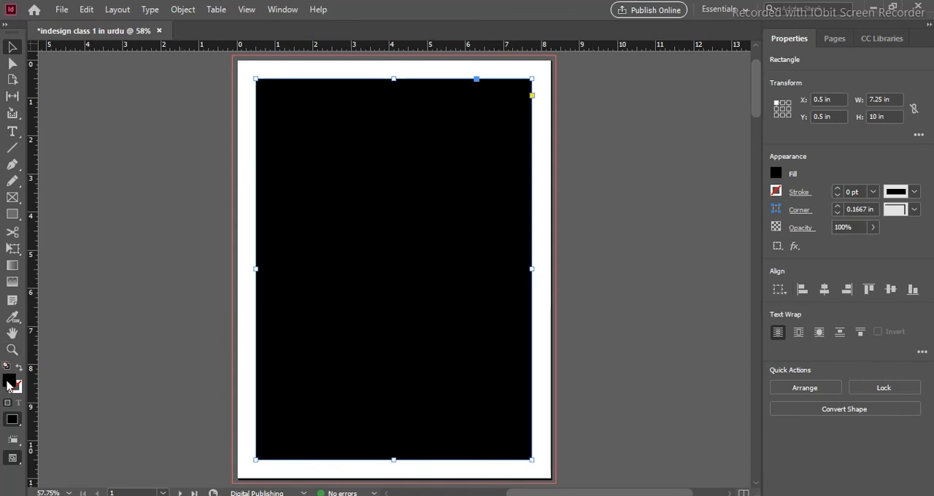
double_click(8, 385)
click(481, 208)
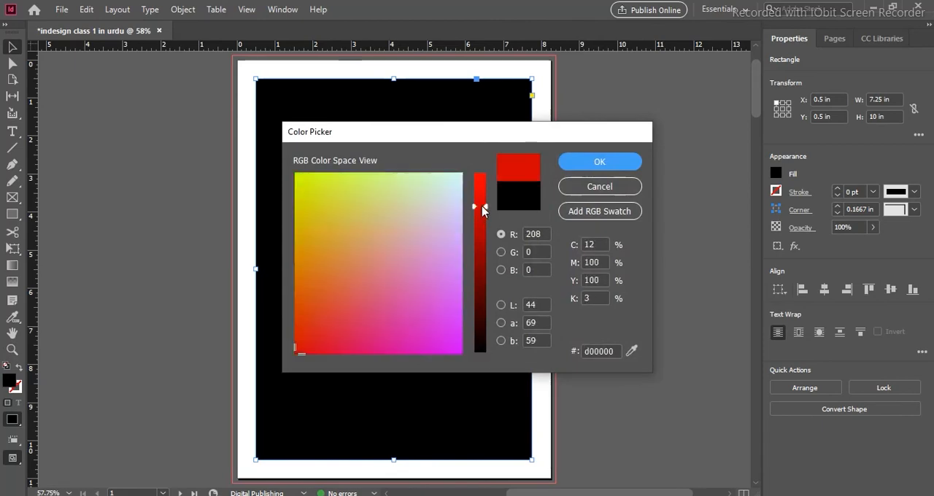
drag(469, 137, 679, 119)
click(776, 141)
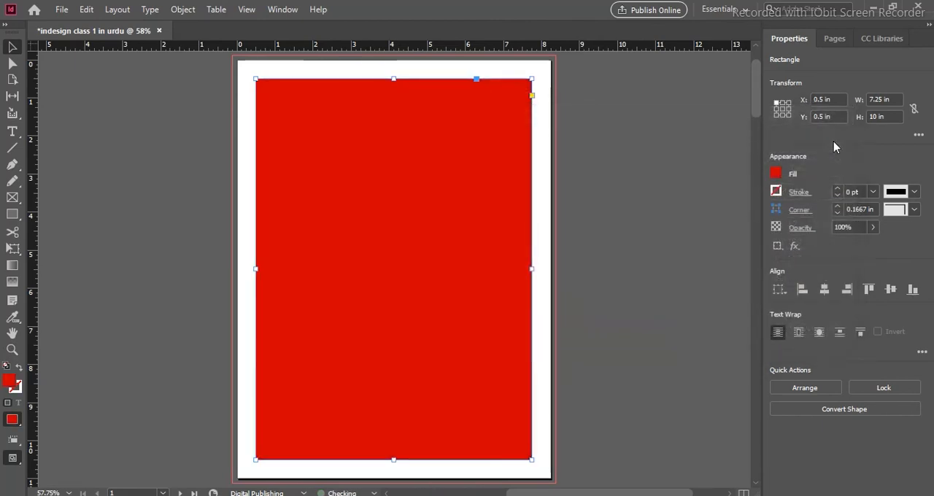
- Fill the rectangle with the RGB Magenta swatch and set its tint to 97%
click(776, 174)
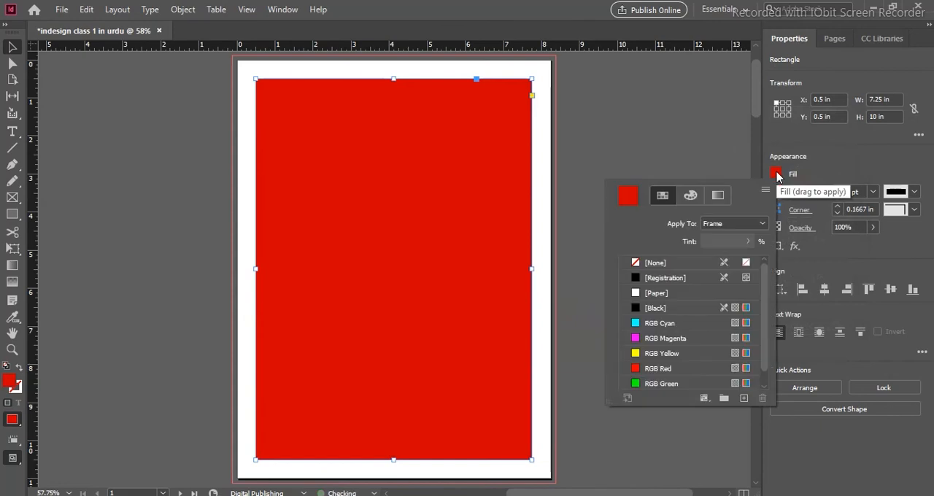
click(652, 339)
click(697, 197)
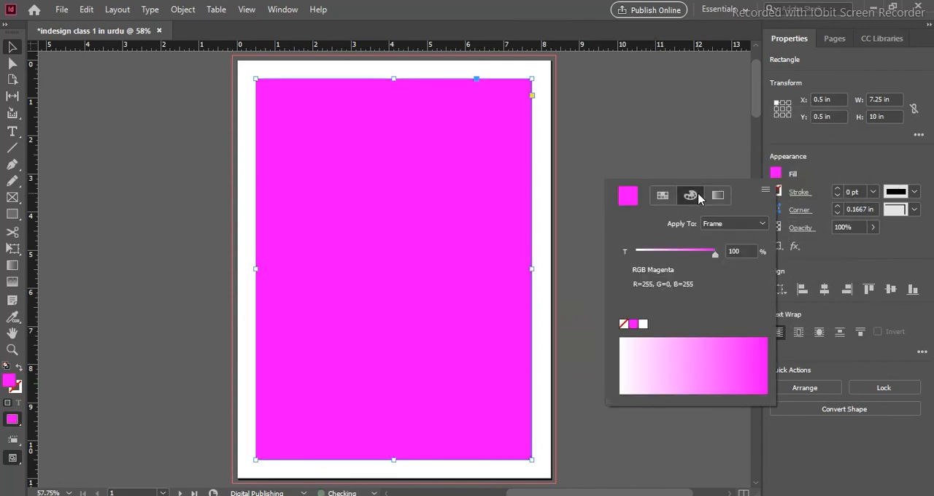
drag(711, 257, 714, 255)
click(662, 195)
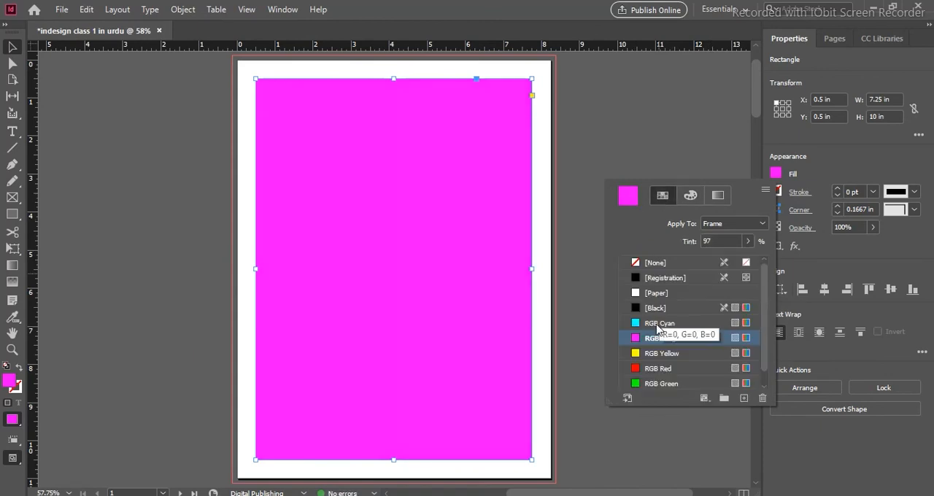
- Try the red, yellow, Registration, Paper and Black swatches on the rectangle, and fill it with RGB Blue
click(655, 367)
click(657, 355)
scroll(665, 342, down, 1)
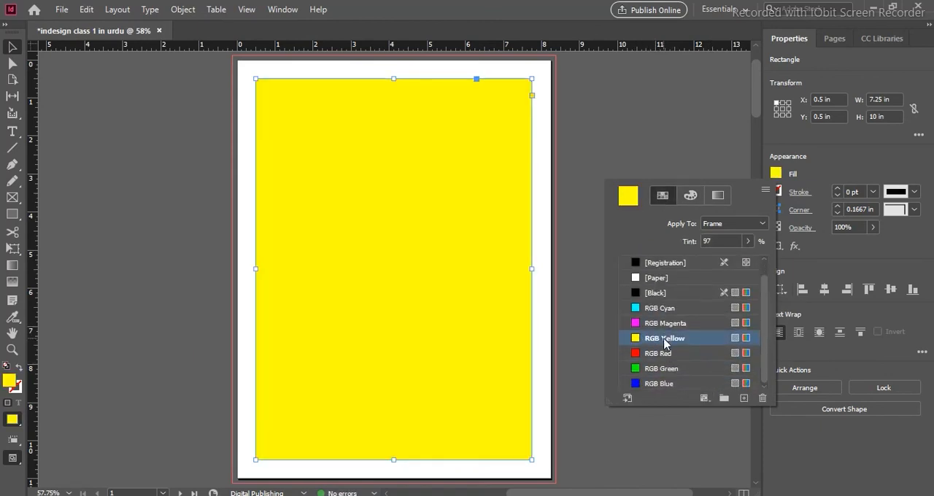
click(652, 264)
click(654, 278)
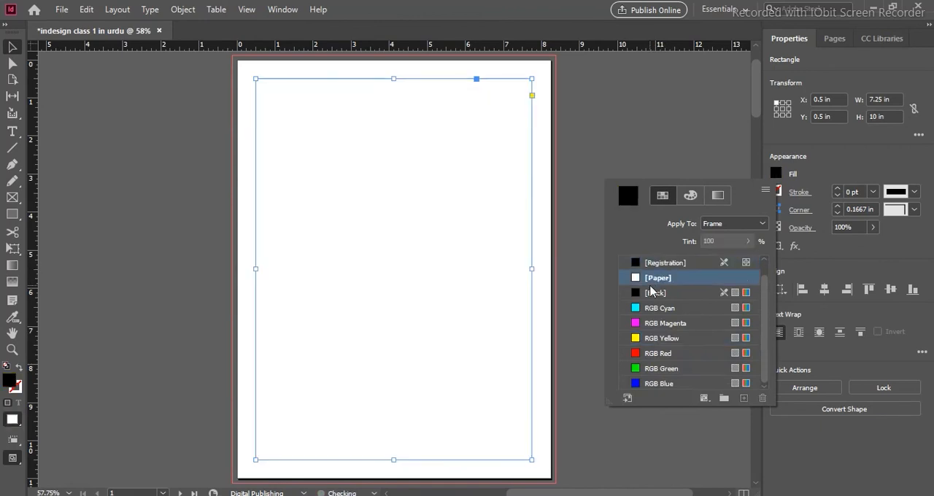
click(653, 293)
click(654, 353)
click(653, 384)
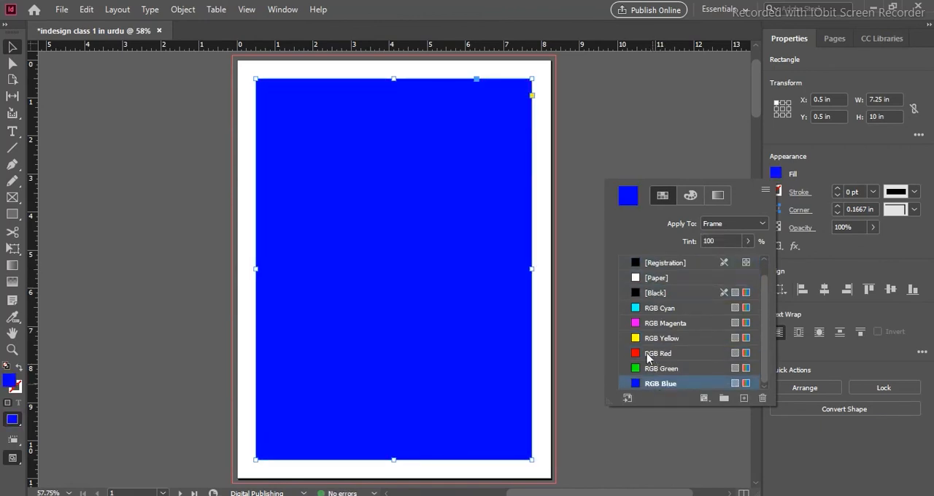
- Try the Registration and Black swatches on the blue rectangle's stroke, and set the stroke color to RGB Yellow
click(777, 192)
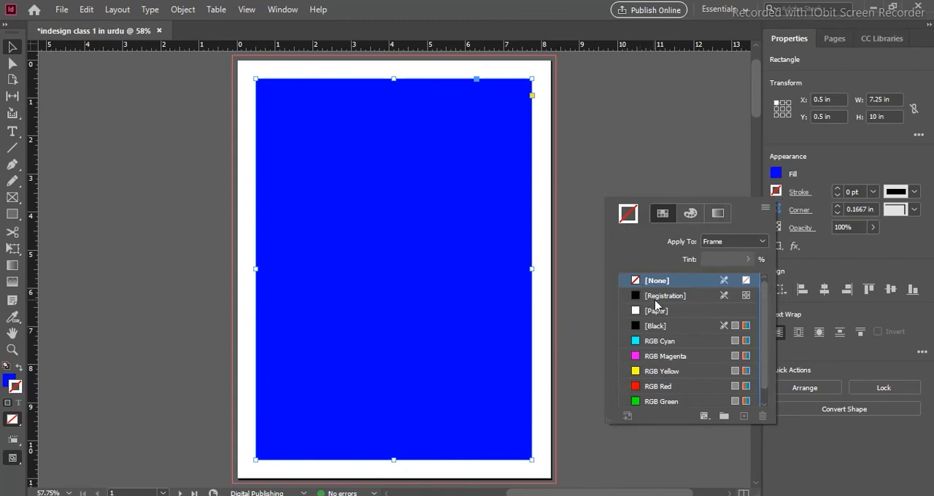
click(656, 296)
click(655, 328)
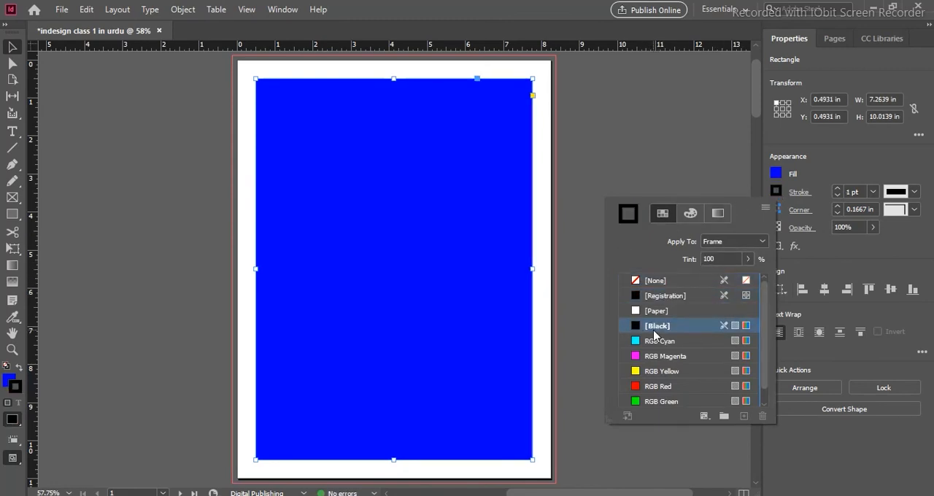
click(672, 371)
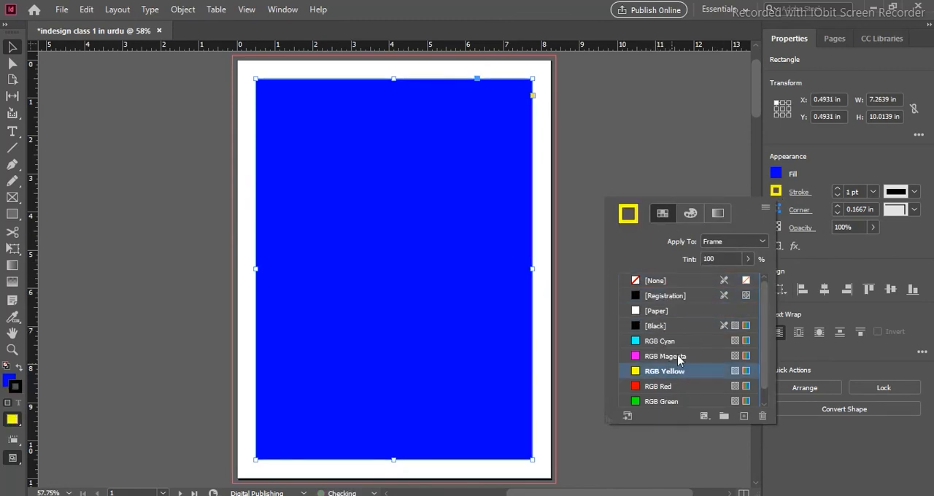
- Increase the yellow stroke weight of the rectangle to 10 pt
click(838, 188)
click(838, 188)
click(838, 188)
click(838, 188)
click(838, 188)
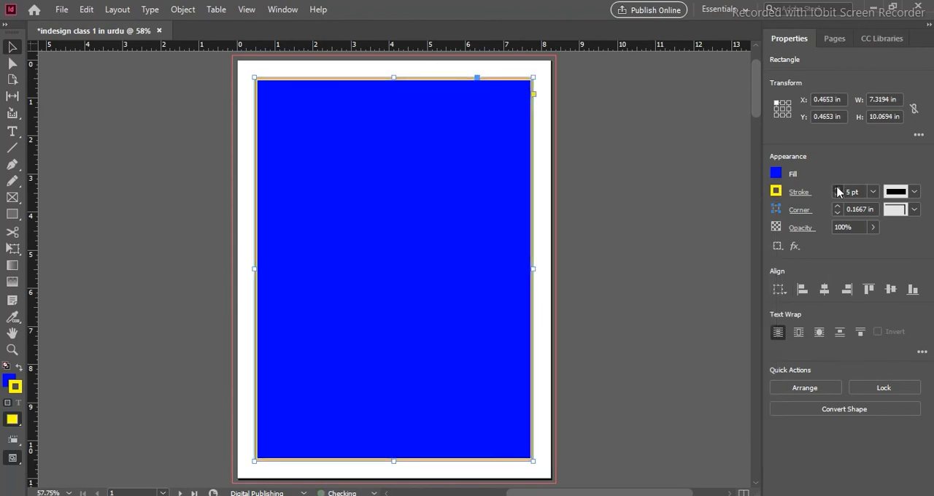
click(838, 188)
click(838, 188)
click(838, 188)
click(838, 189)
click(838, 188)
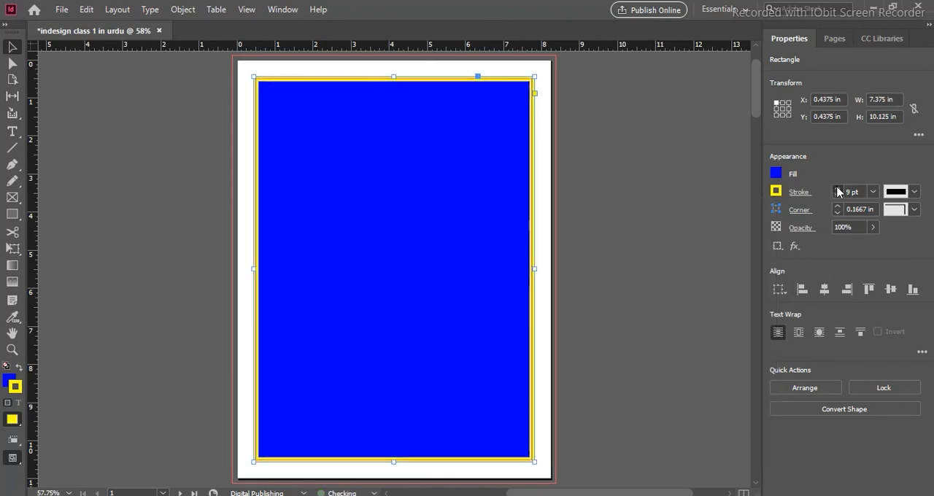
- Deselect the rectangle, preview page 1 full screen in Presentation mode, and return to the normal view
click(686, 188)
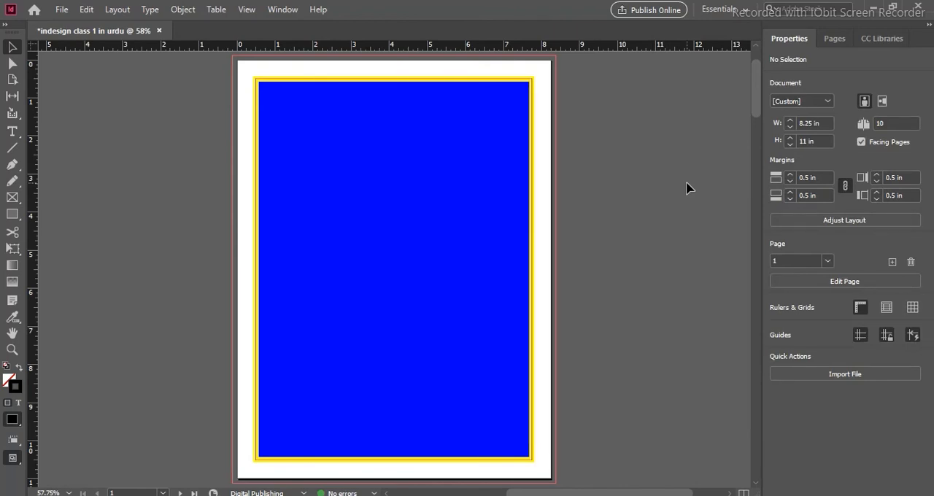
key(shift+w)
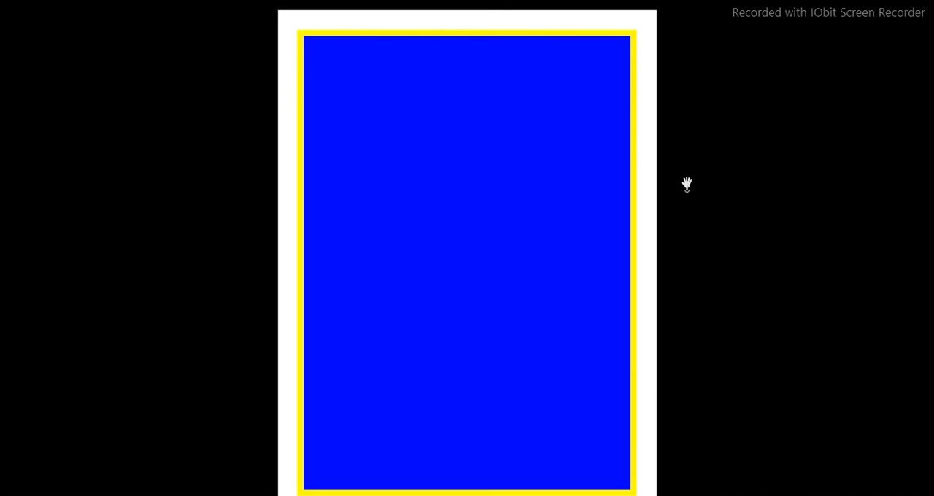
key(Escape)
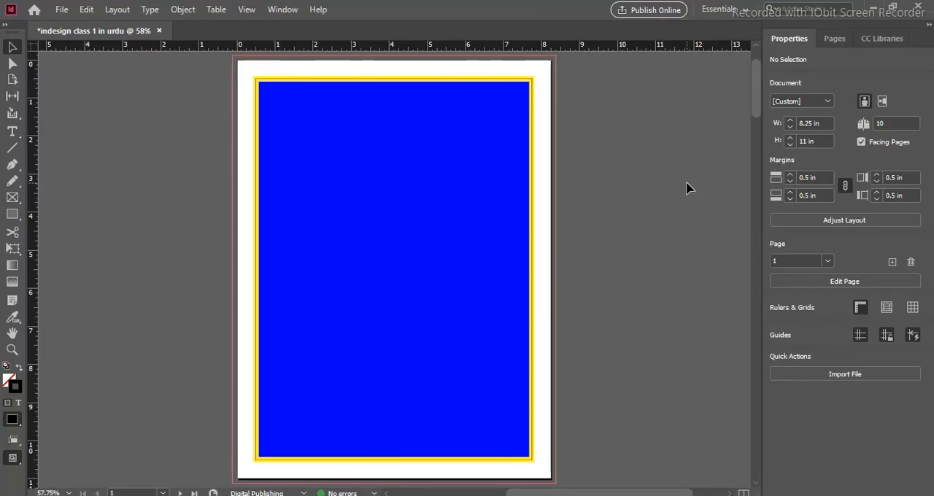
- Examine the facing-pages layout of the page 2–3 spread and how it sits relative to page 1
scroll(657, 244, down, 4)
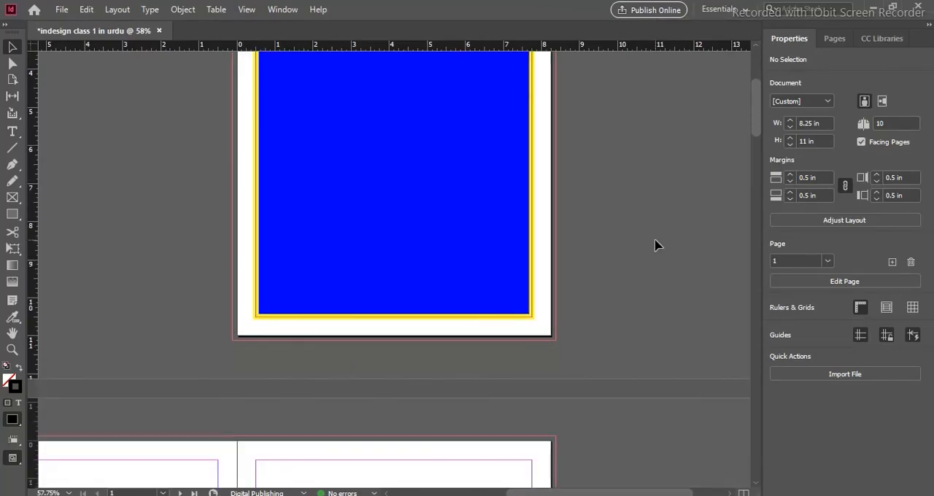
scroll(655, 245, down, 6)
drag(397, 323, 549, 169)
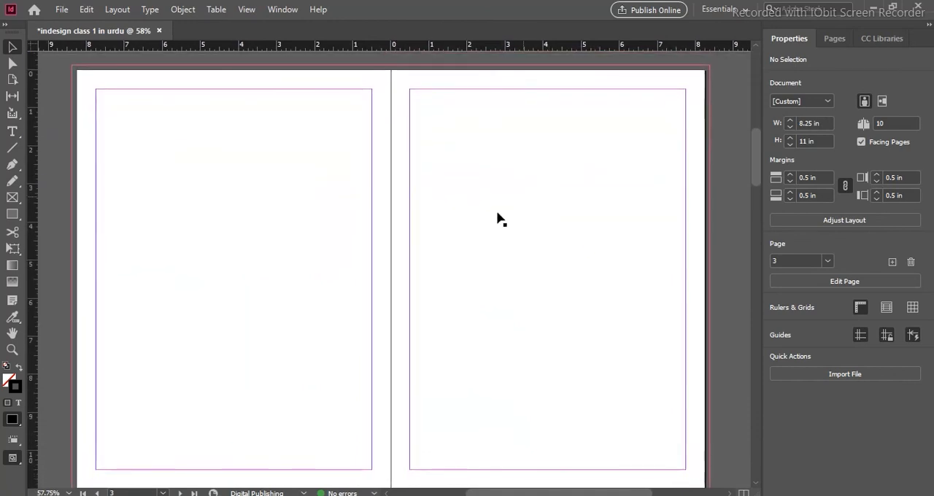
scroll(498, 219, right, 4)
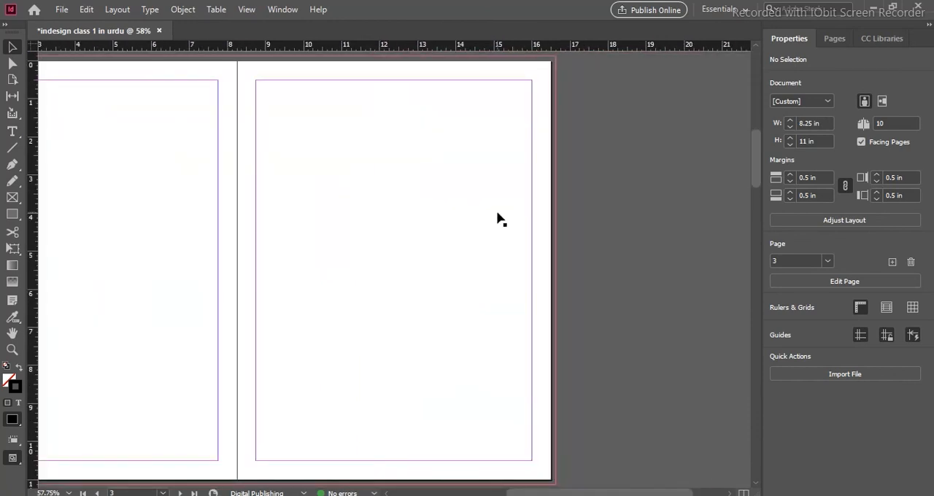
key(ctrl+minus)
key(ctrl+minus)
scroll(501, 220, up, 1)
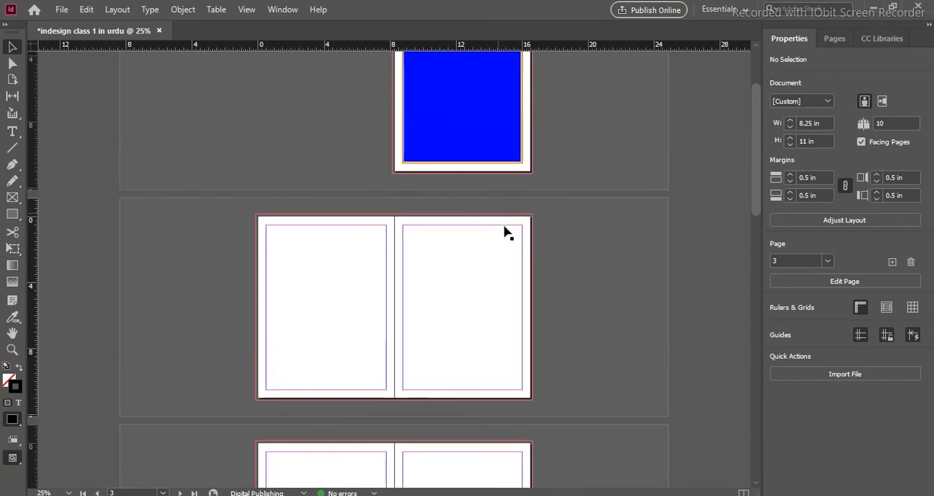
scroll(505, 232, up, 2)
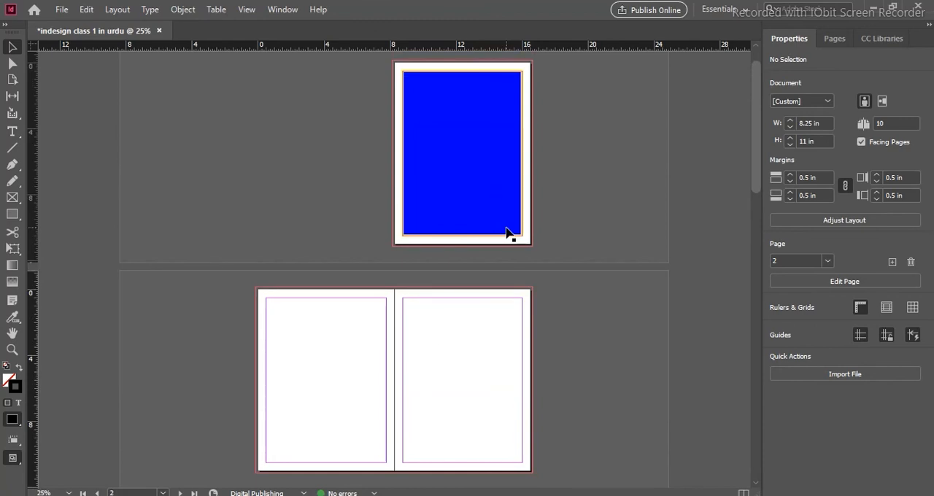
key(ctrl+0)
drag(694, 208, 540, 212)
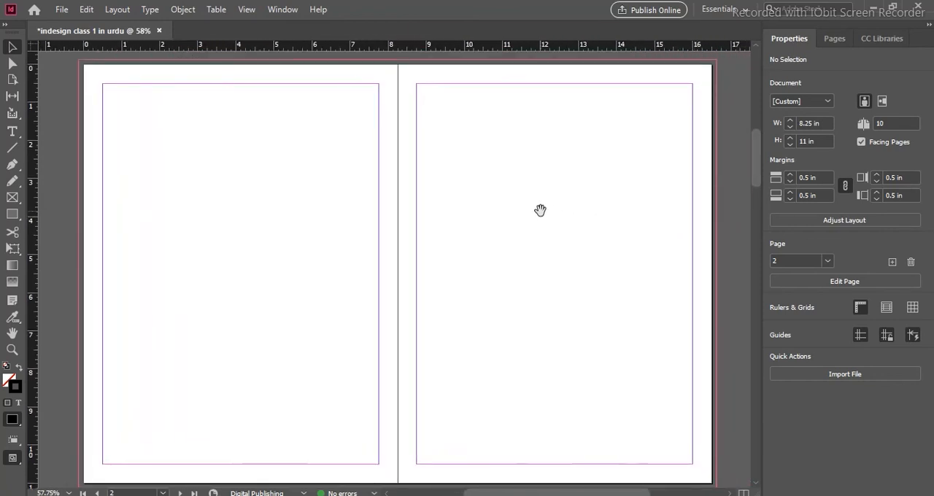
scroll(540, 210, down, 1)
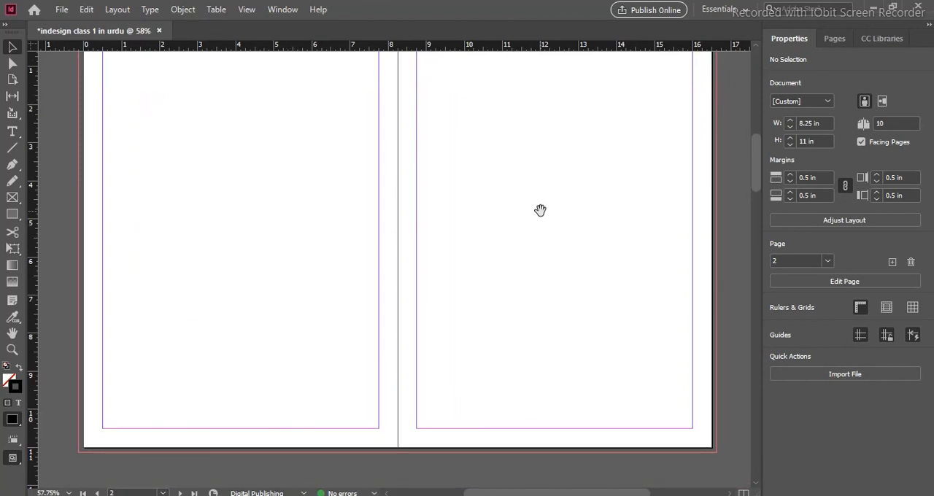
drag(540, 210, 511, 255)
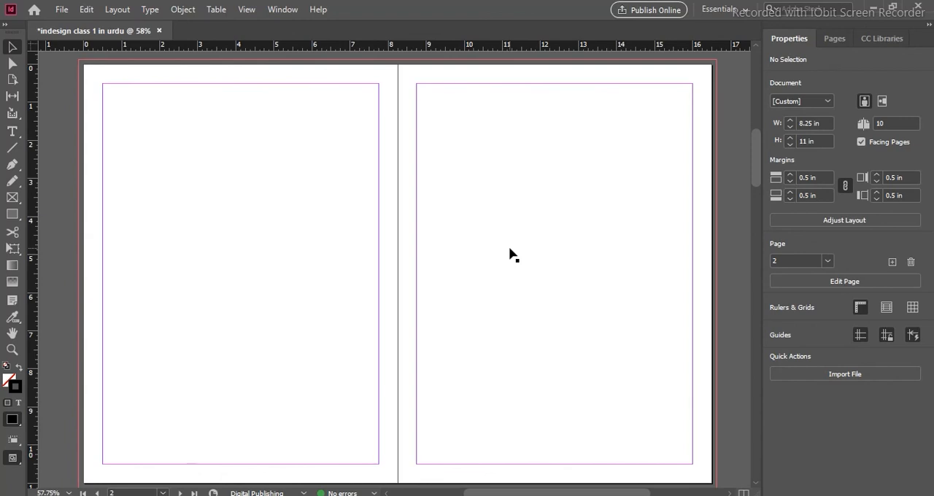
- Select the threaded text frame on page 2 and nudge it up to Y 0.3611 in
click(360, 243)
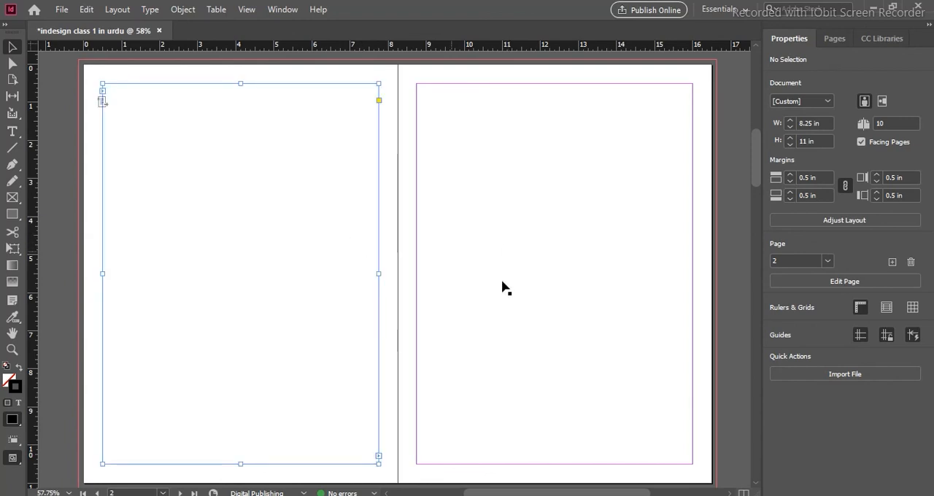
scroll(547, 304, up, 2)
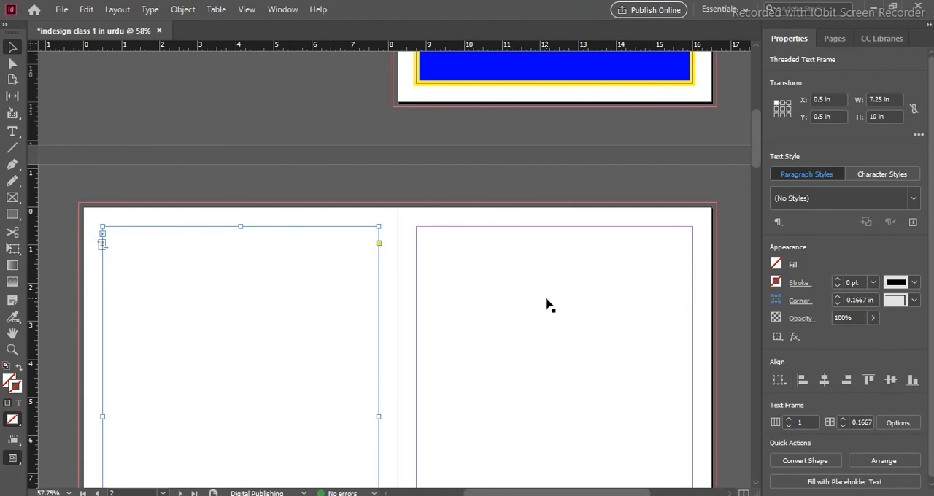
scroll(548, 302, up, 4)
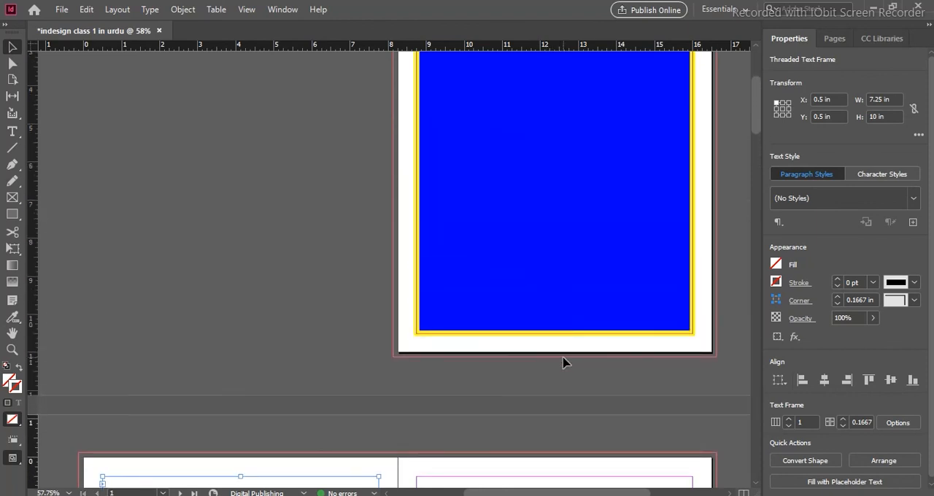
key(shift+Page_Down)
key(ctrl+alt+0)
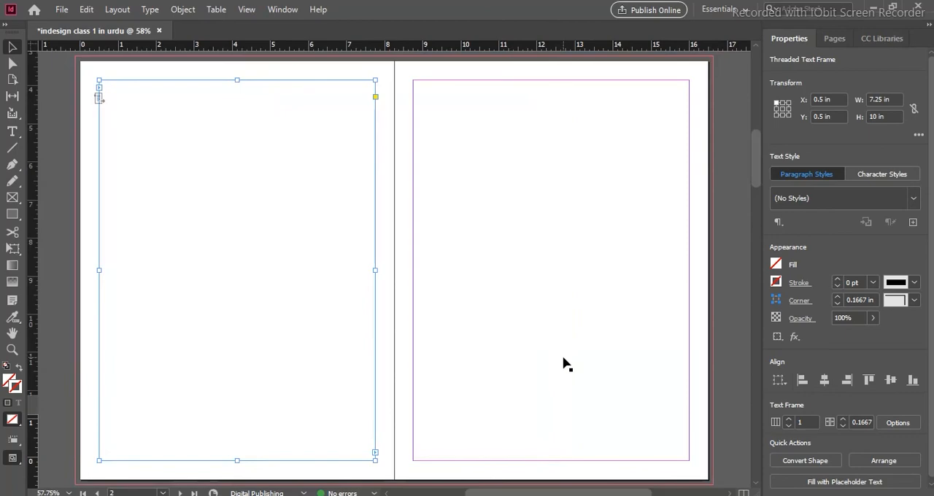
scroll(566, 364, left, 3)
key(shift+Up)
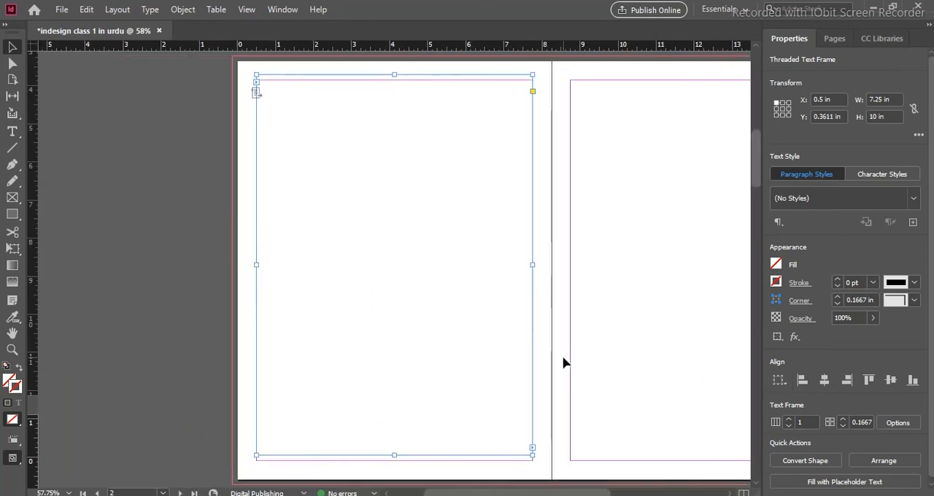
drag(690, 154, 433, 430)
drag(686, 175, 615, 296)
drag(648, 190, 650, 315)
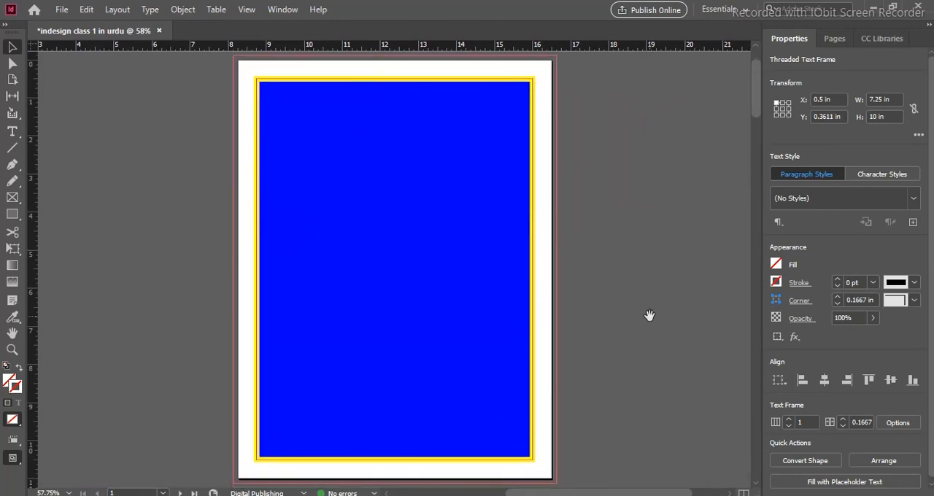